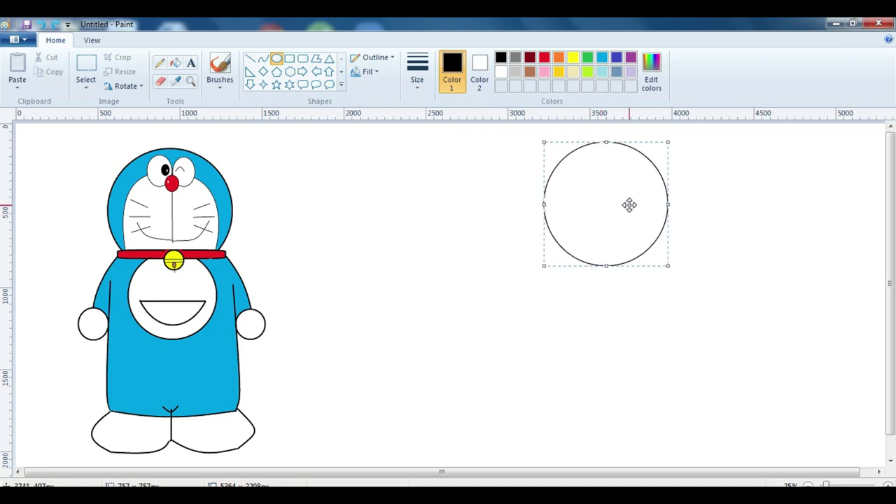
Fix the head circle in place and draw a curved arm line down from its lower left edge
click(818, 222)
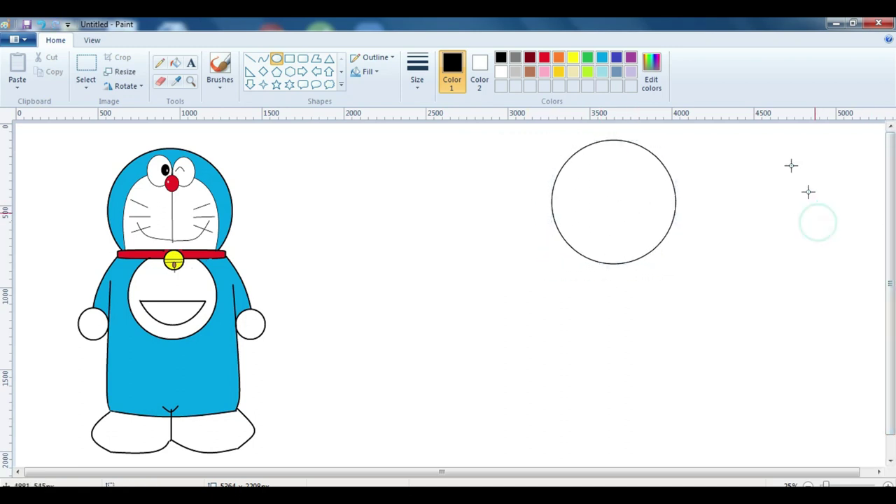
click(264, 61)
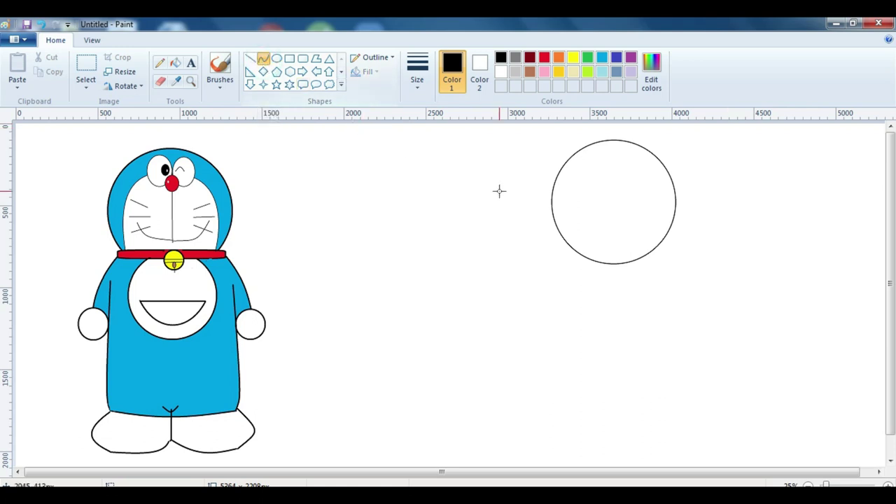
mouse_move(568, 243)
mouse_down()
mouse_move(547, 273)
mouse_move(542, 301)
mouse_move(556, 262)
mouse_move(546, 287)
mouse_move(544, 260)
mouse_move(555, 250)
mouse_up()
click(660, 252)
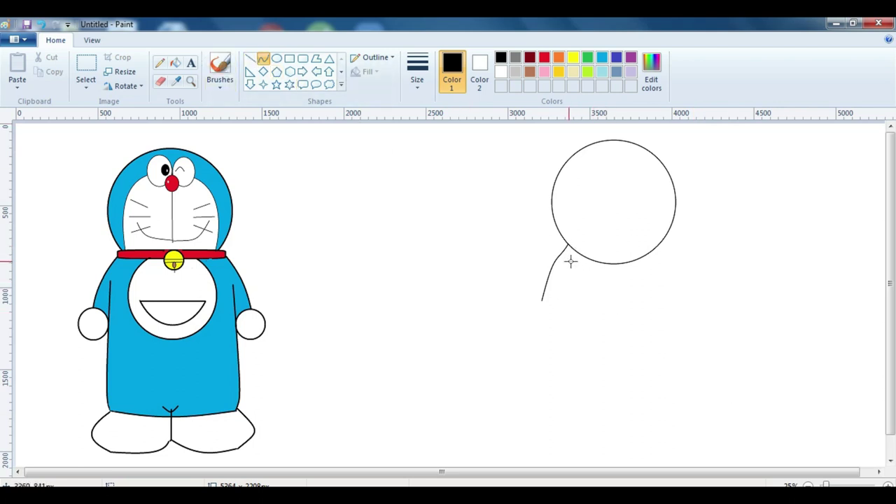
Draw the left side of the body as a slightly curved line about 1013 px tall below the head
click(262, 59)
drag(566, 269, 564, 435)
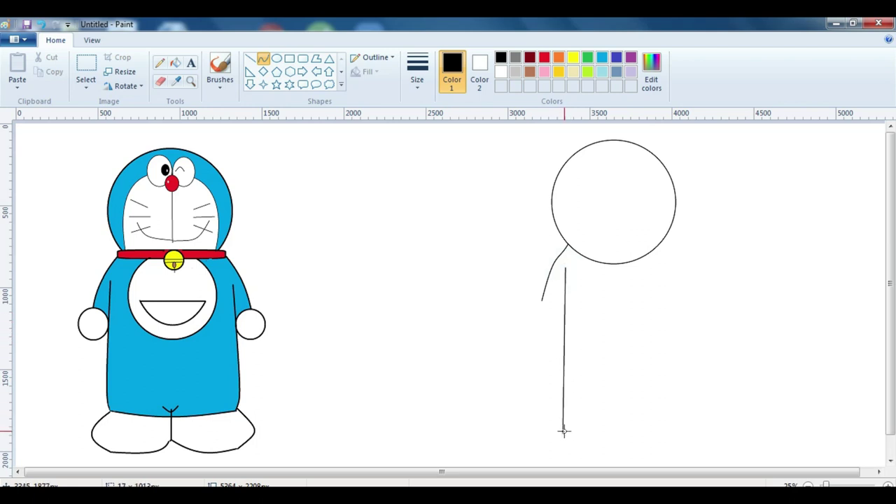
drag(563, 432, 562, 428)
click(692, 245)
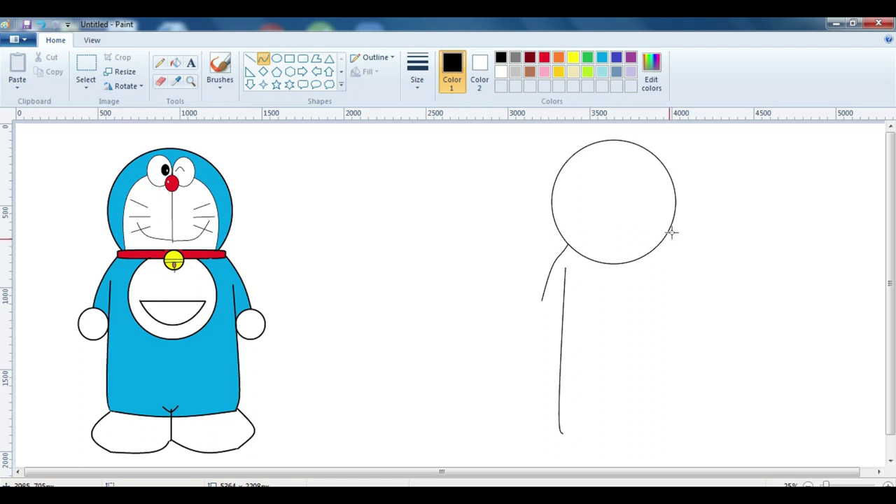
Draw a second arm curve over the left one, flip it horizontally and fit it against the head's lower right edge
drag(667, 236, 666, 266)
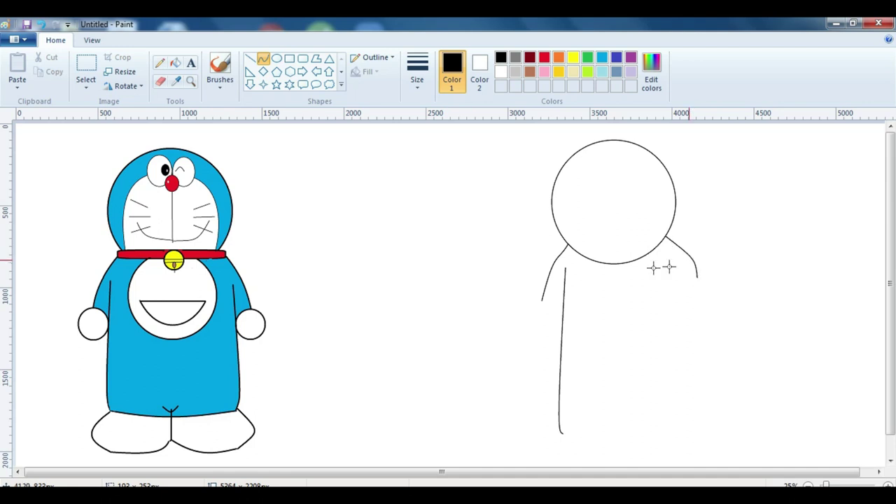
click(40, 26)
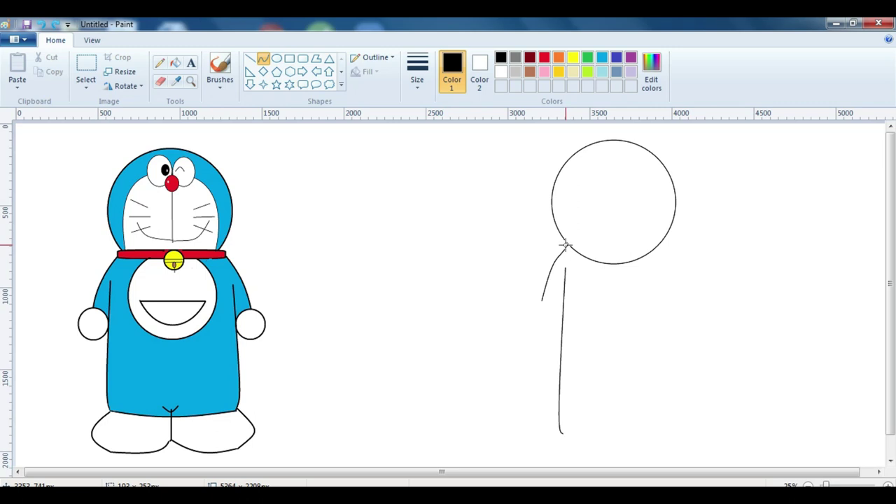
mouse_move(566, 246)
mouse_down()
mouse_move(540, 306)
mouse_move(552, 260)
mouse_up()
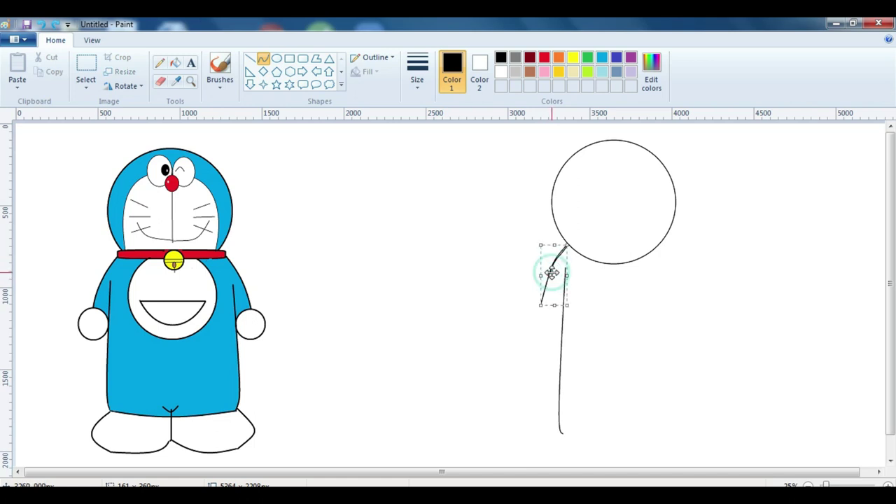
click(133, 88)
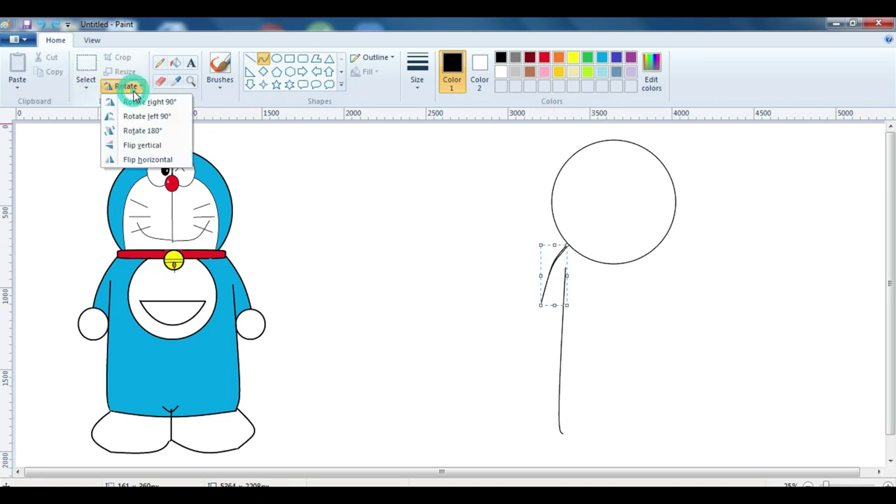
click(154, 161)
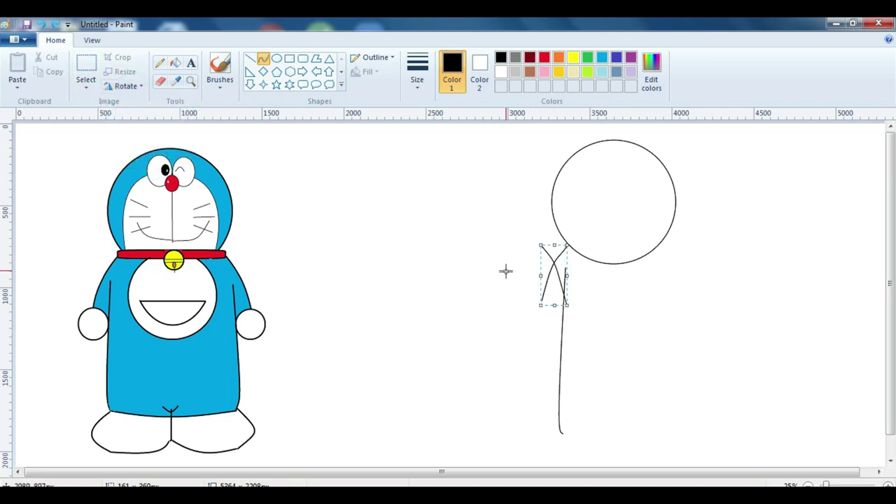
drag(556, 273, 682, 262)
mouse_move(699, 301)
mouse_down()
mouse_move(623, 280)
mouse_move(580, 287)
mouse_move(566, 306)
mouse_move(676, 260)
mouse_move(558, 276)
mouse_move(662, 258)
mouse_move(689, 268)
mouse_move(687, 284)
mouse_move(677, 273)
mouse_up()
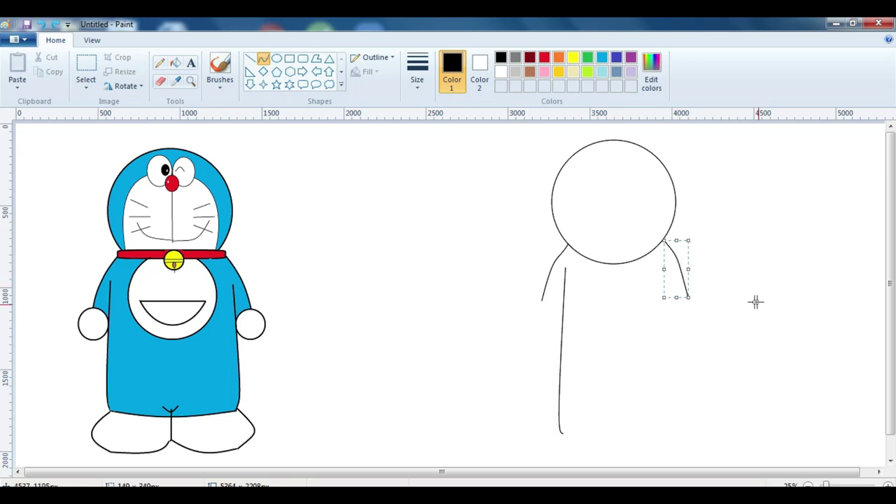
drag(688, 297, 689, 294)
click(737, 254)
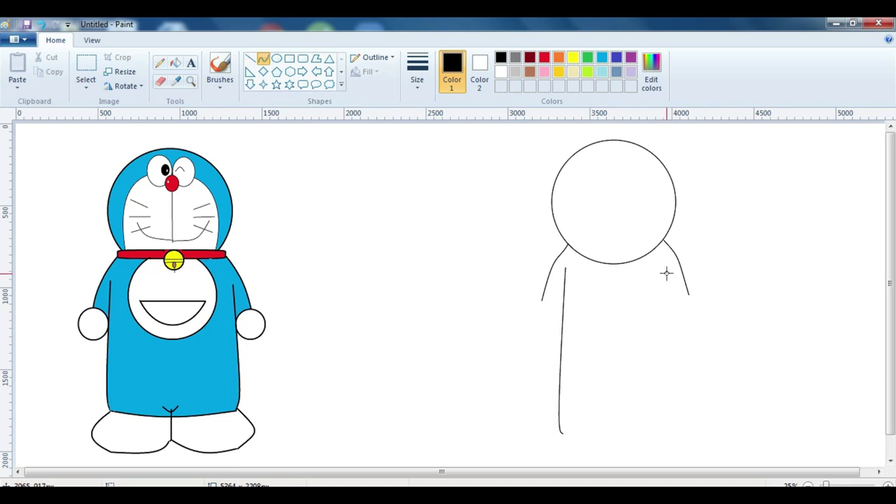
Draw the right side of the body as a line about 1037 px tall that curves slightly at its lower end
drag(666, 267, 666, 432)
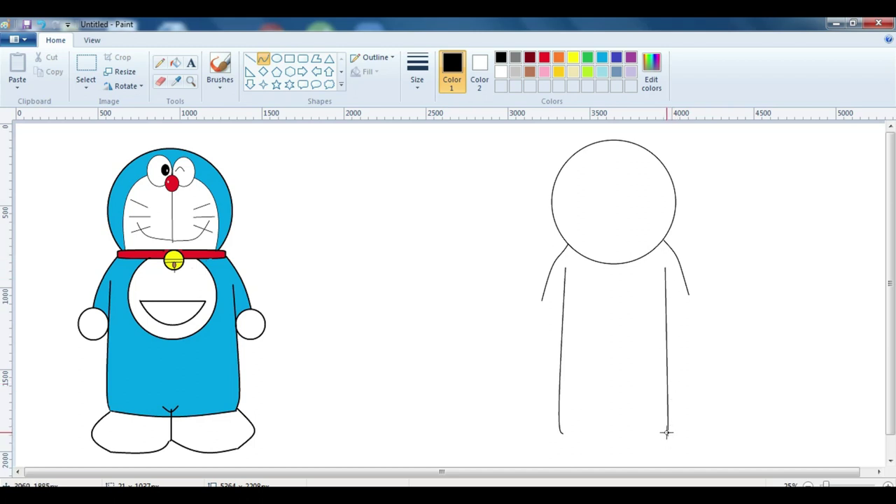
mouse_move(668, 433)
mouse_down()
mouse_move(677, 426)
mouse_move(673, 433)
mouse_up()
click(696, 356)
Draw a circle about 153 px wide as the left hand and position it at the end of the left arm
click(276, 59)
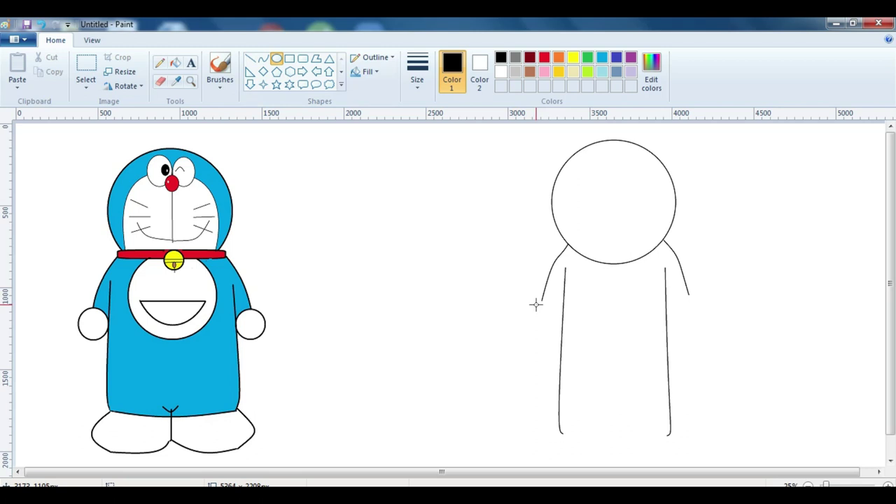
drag(539, 300, 564, 326)
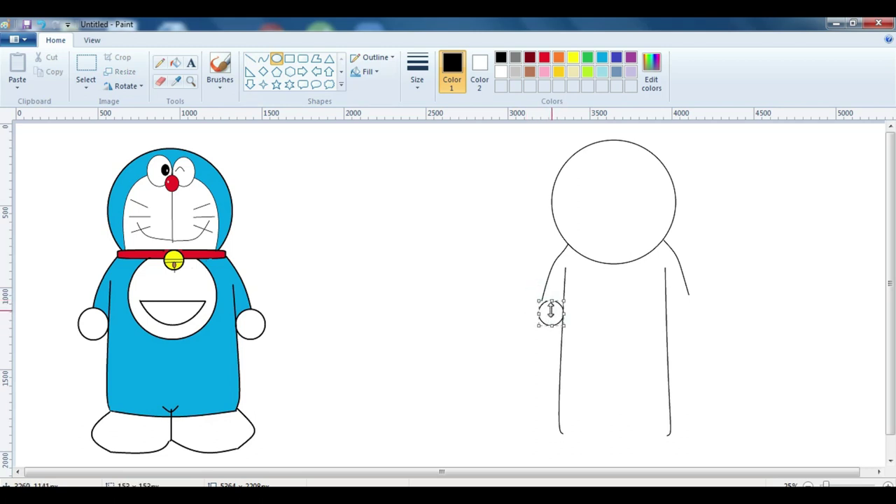
drag(546, 310, 544, 313)
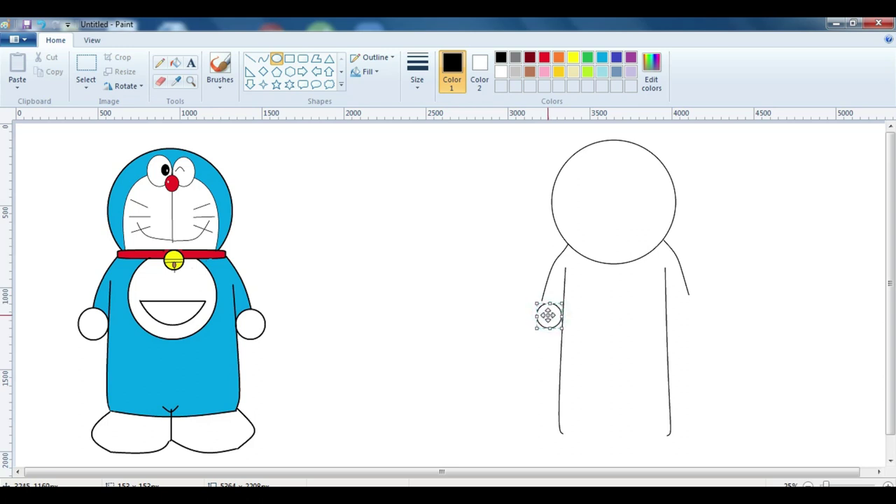
drag(548, 316, 547, 312)
click(799, 298)
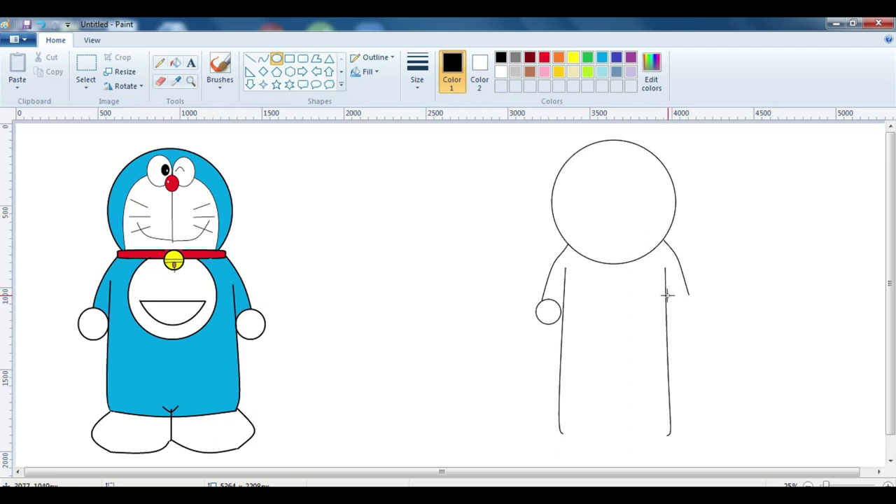
Draw another hand circle and place it, about 145 px wide, at the end of the right arm
drag(541, 299, 568, 330)
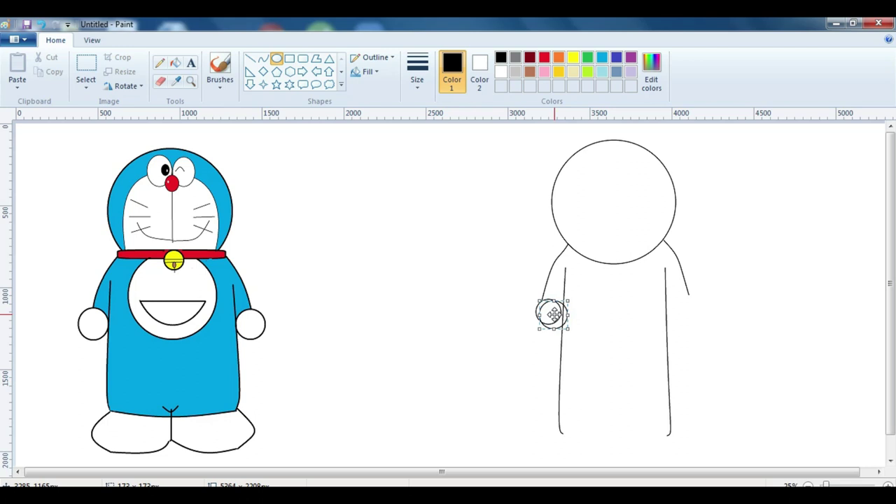
drag(553, 314, 683, 304)
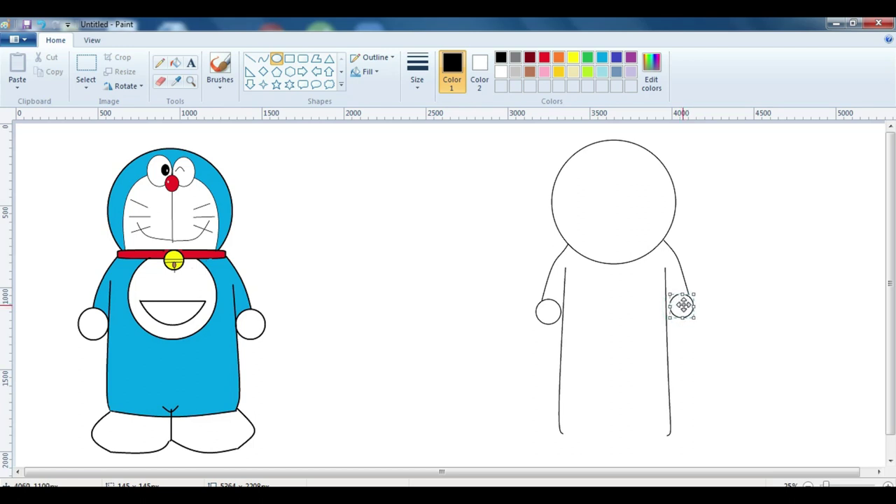
click(736, 273)
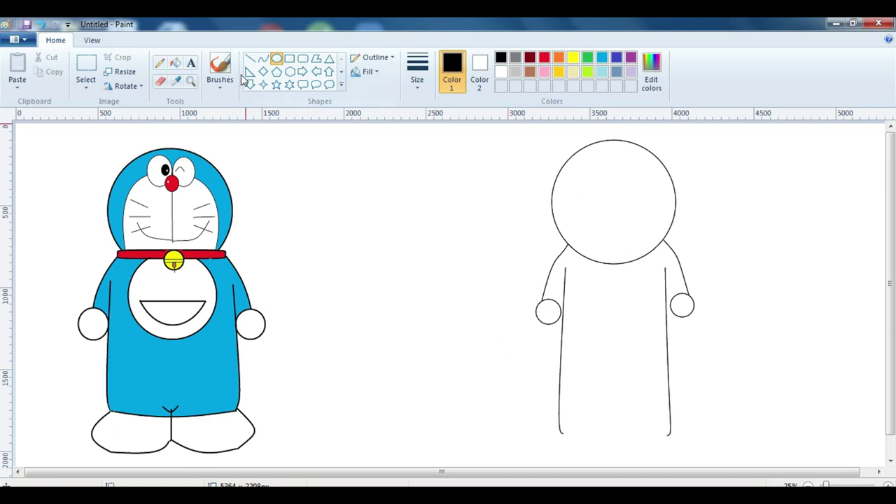
Close the bottom of the body with a downward-bowed curve about 661 px wide between the two side lines
click(263, 59)
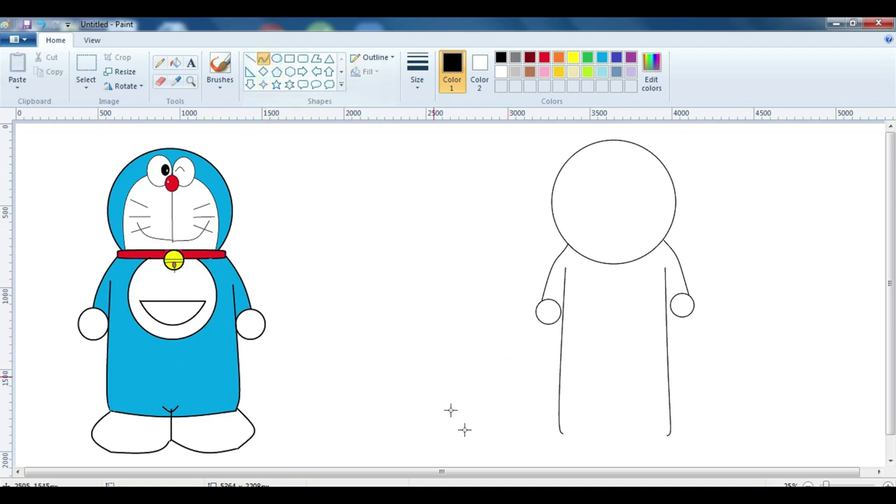
drag(562, 431, 671, 434)
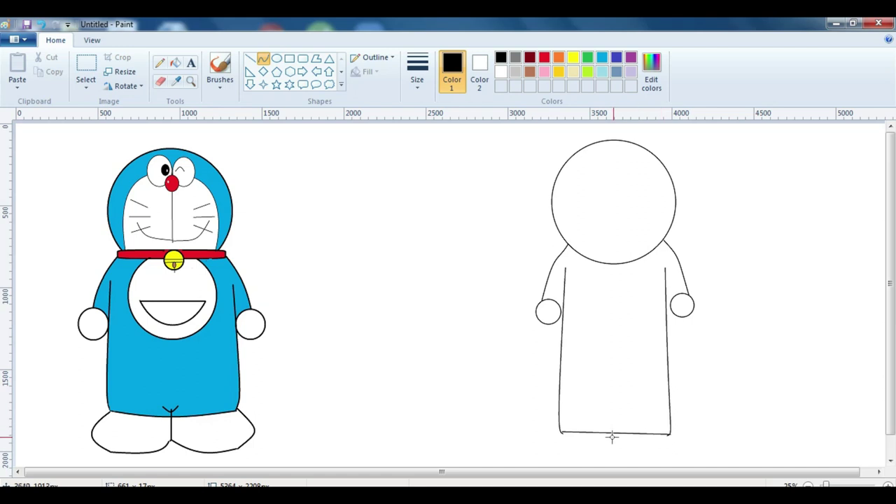
drag(588, 432, 630, 440)
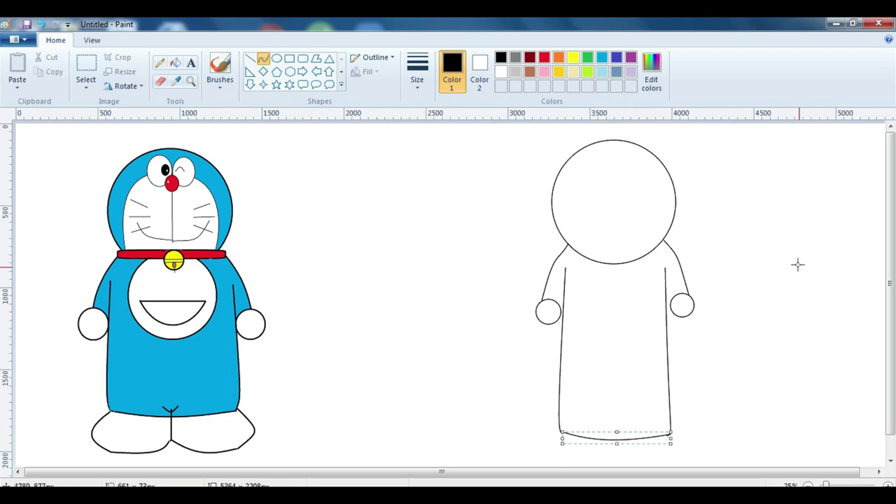
click(796, 240)
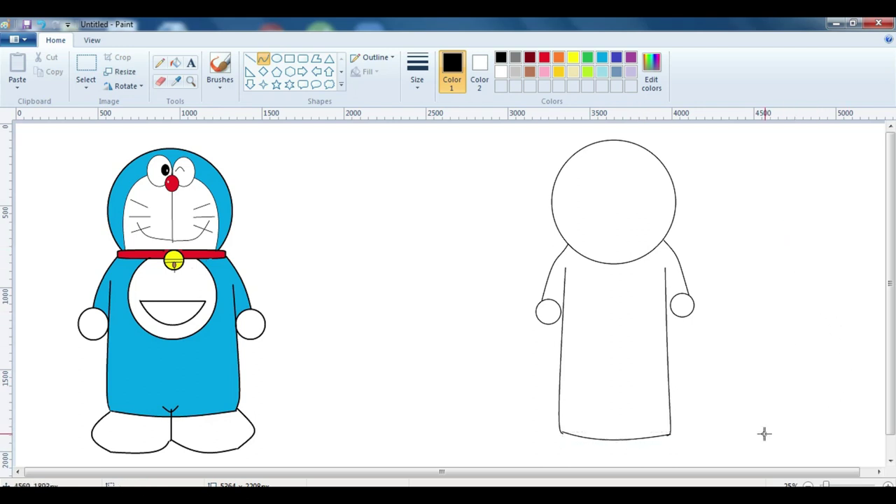
scroll(887, 392, down, 1)
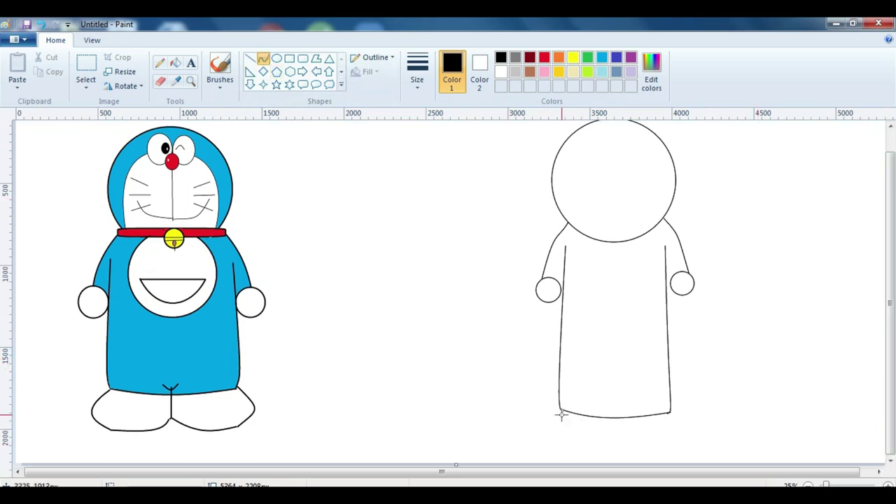
drag(558, 407, 555, 443)
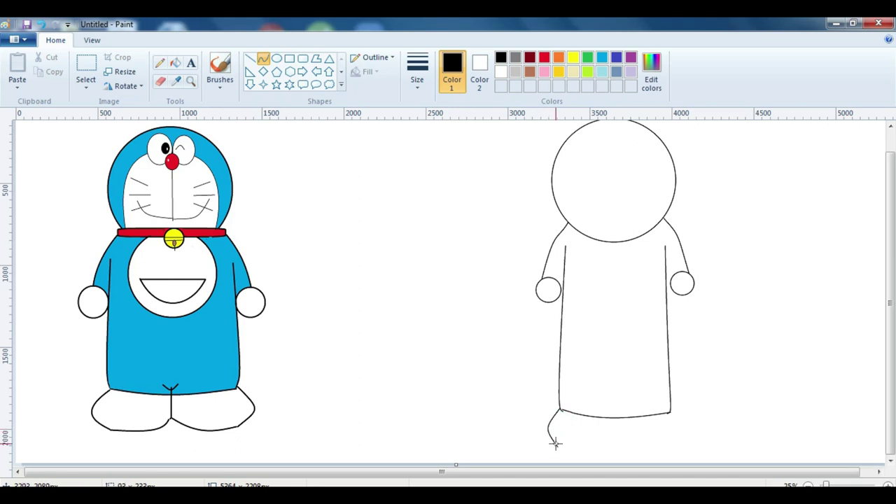
click(556, 442)
drag(556, 435, 533, 422)
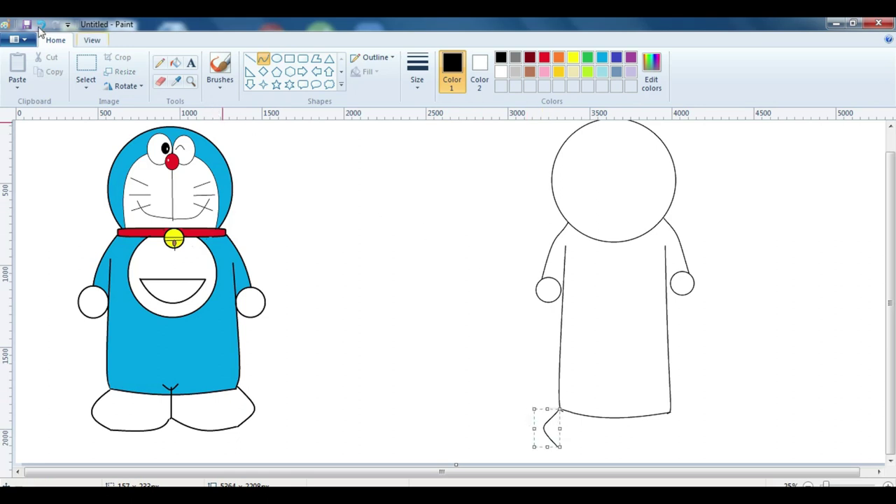
click(40, 23)
Draw a short vertical line down from the middle of the body's bottom edge to separate the feet
click(250, 60)
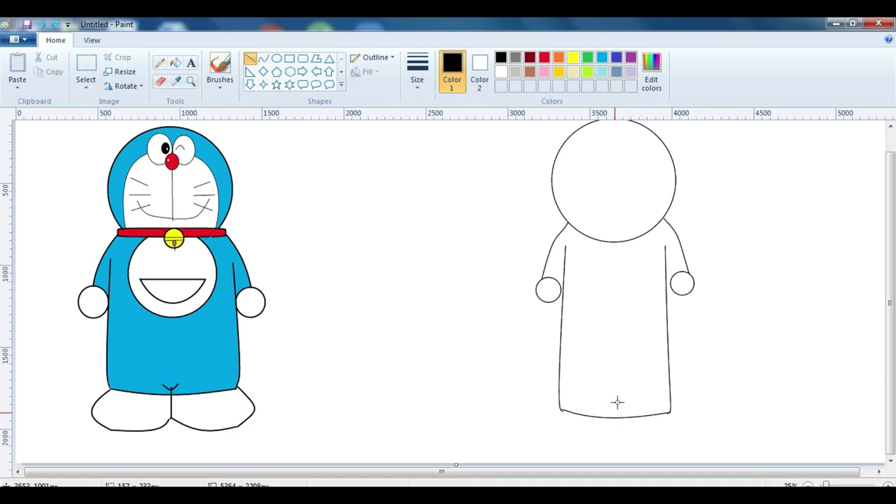
drag(614, 409, 614, 450)
click(696, 400)
Draw the left foot as a rounded curve from the dividing line's lower end to the body's lower left corner
click(262, 60)
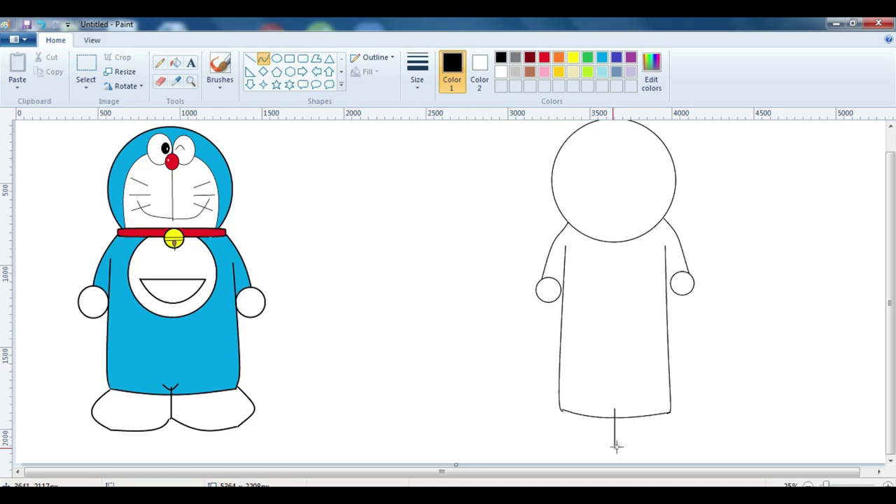
drag(615, 446, 531, 435)
click(677, 424)
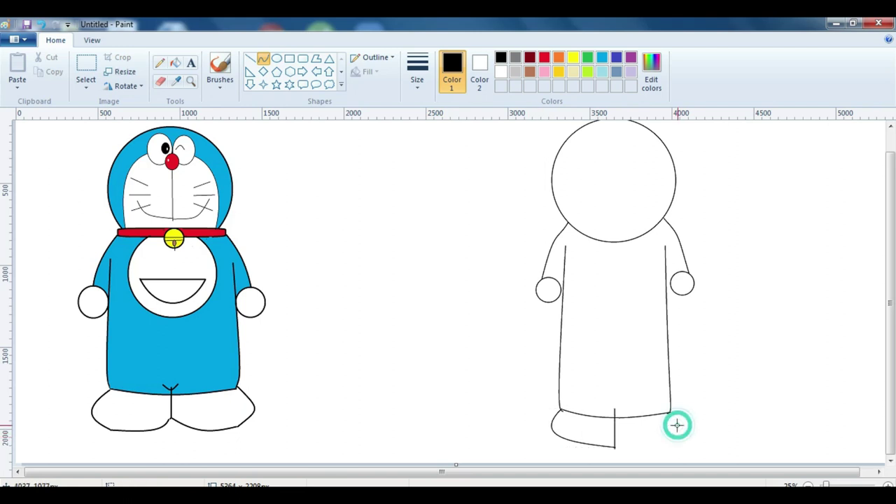
mouse_move(615, 448)
mouse_down()
mouse_move(671, 416)
mouse_move(644, 430)
mouse_move(665, 443)
mouse_move(636, 442)
mouse_up()
click(636, 436)
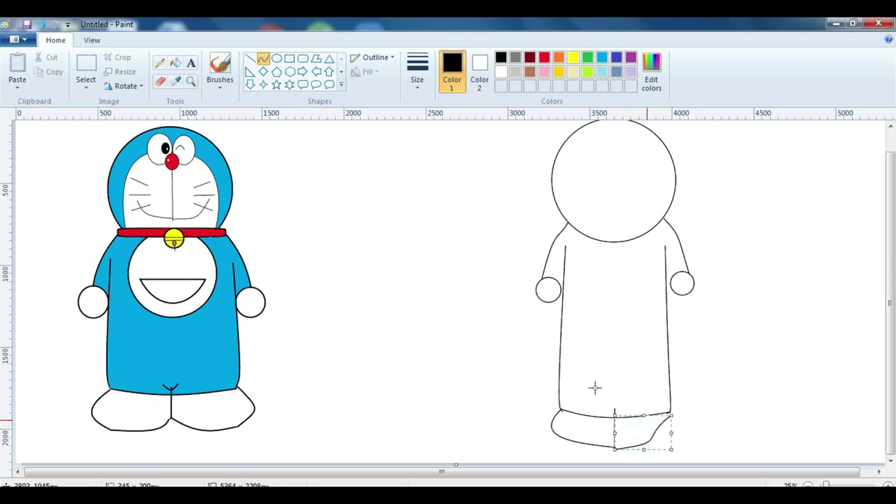
click(42, 24)
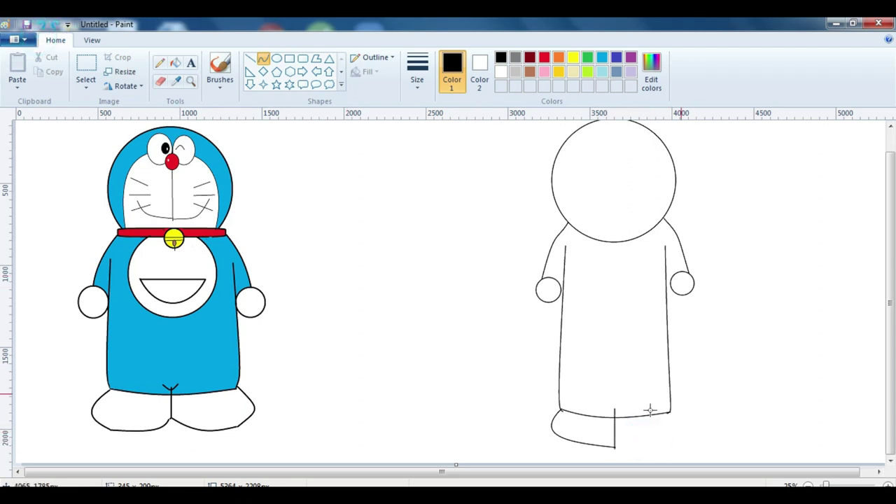
drag(670, 414, 698, 441)
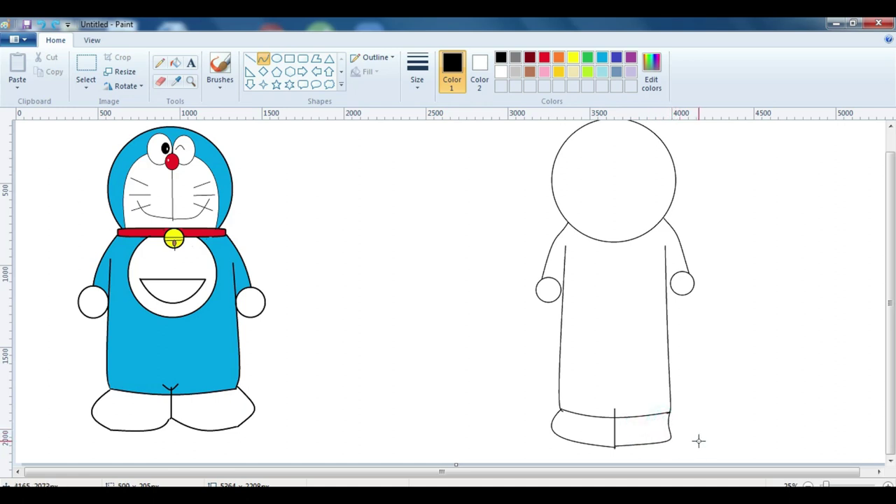
click(41, 24)
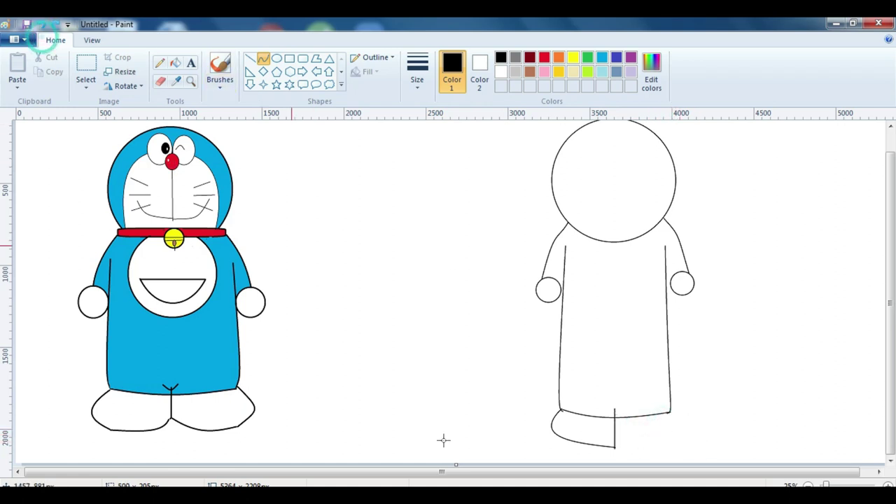
Draw the right foot as a rounded curve from the dividing line's lower end to the body's lower right corner
drag(613, 448, 678, 449)
click(747, 392)
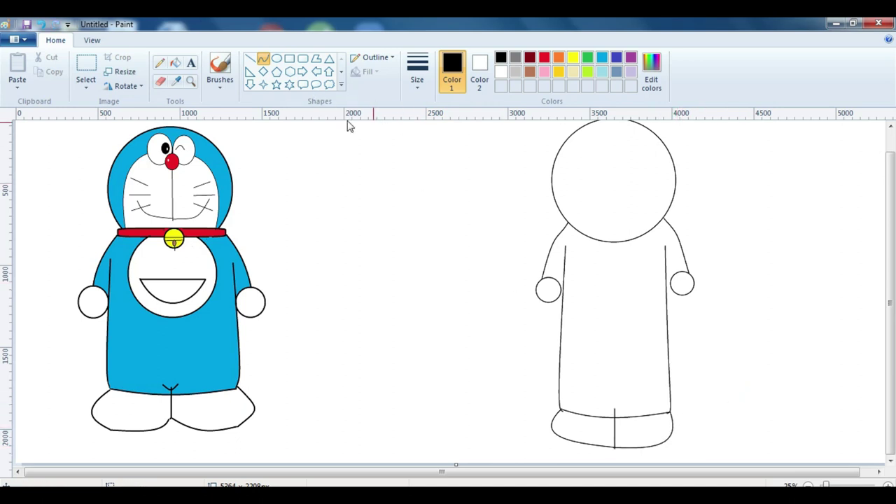
click(606, 405)
drag(606, 405, 615, 415)
click(623, 400)
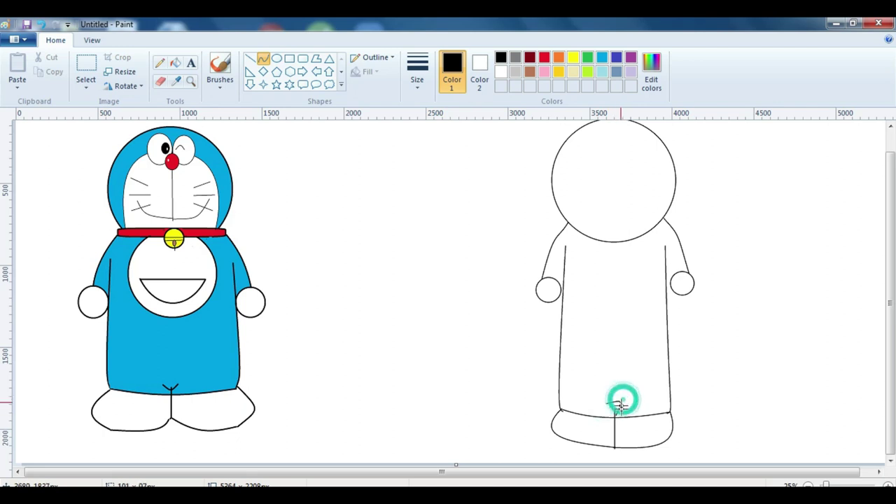
click(40, 23)
Draw two short diagonal lines forming a small V that meets at the upper end of the line separating the feet
click(250, 61)
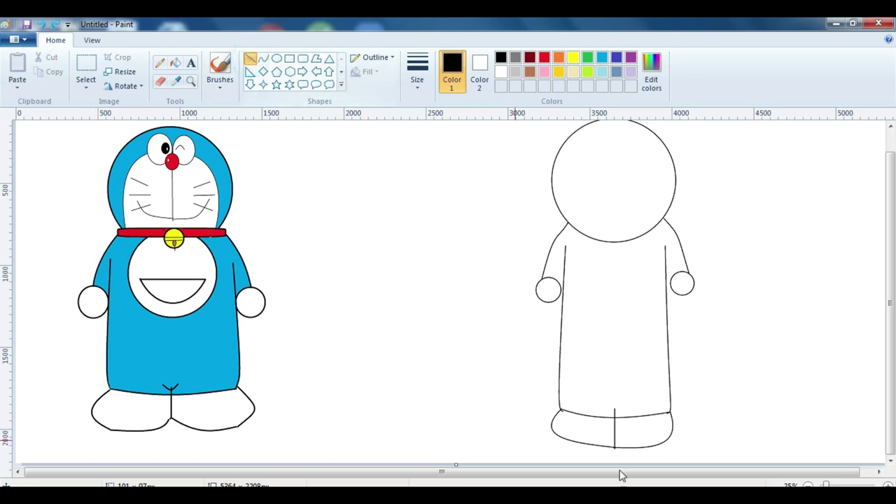
drag(608, 397, 616, 409)
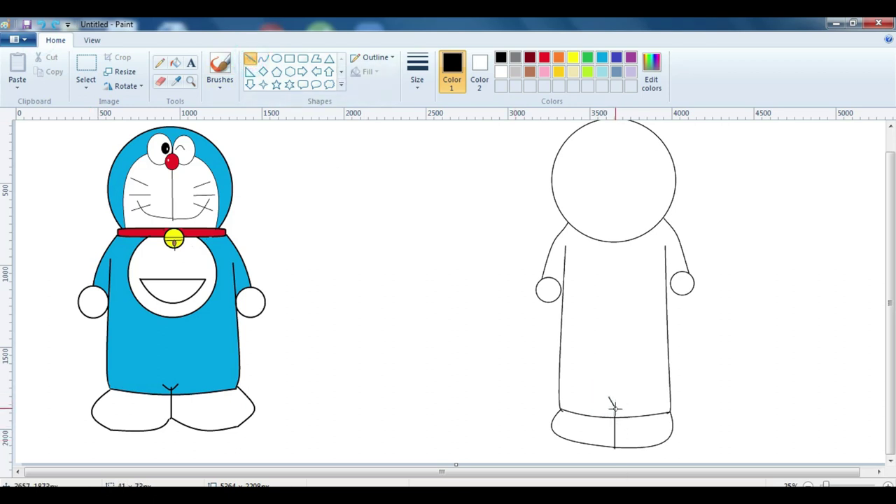
click(626, 395)
drag(619, 400, 616, 410)
click(744, 374)
Draw a rounded rectangle collar about 637 x 60 px across the base of the head and give it a solid color fill
click(303, 60)
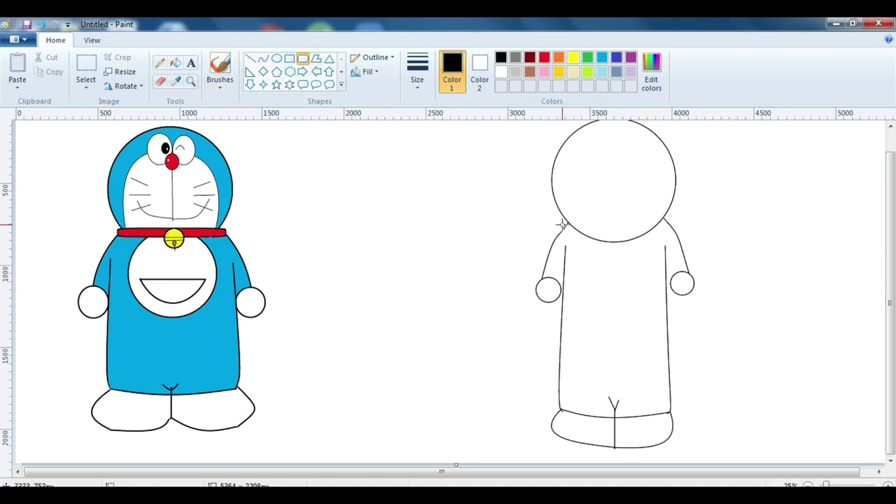
drag(567, 217, 651, 221)
click(649, 222)
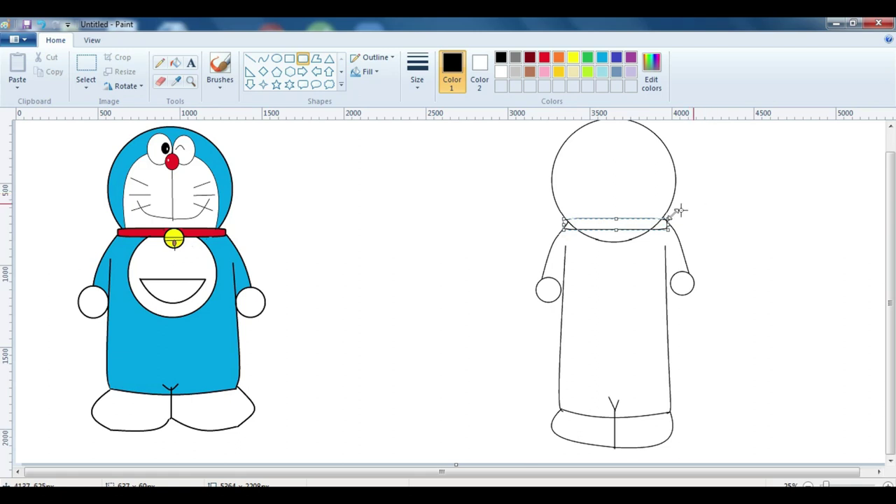
right_click(650, 222)
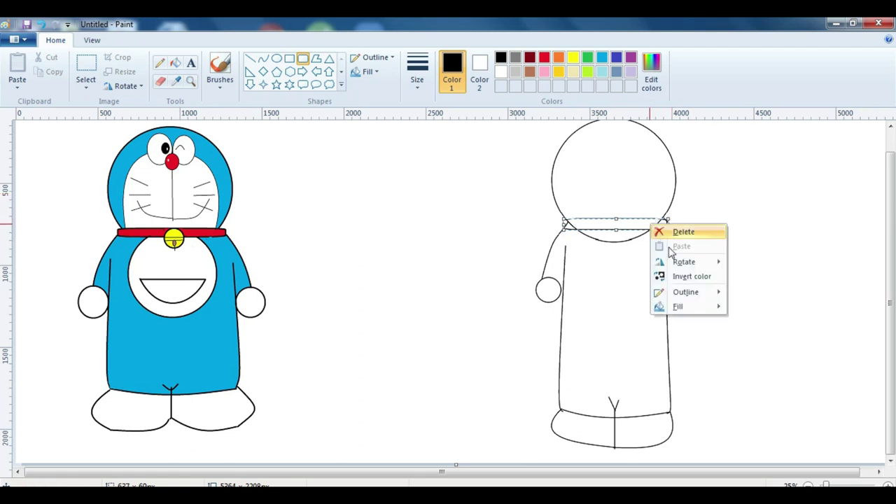
mouse_move(692, 304)
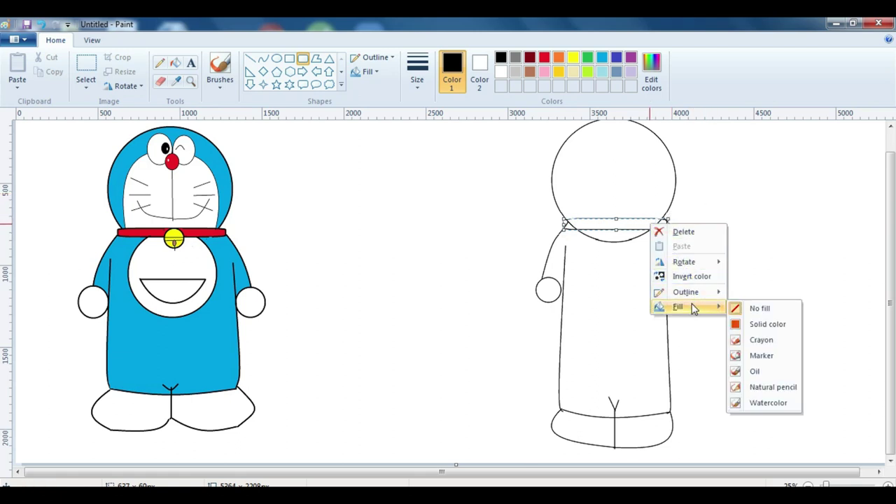
click(753, 326)
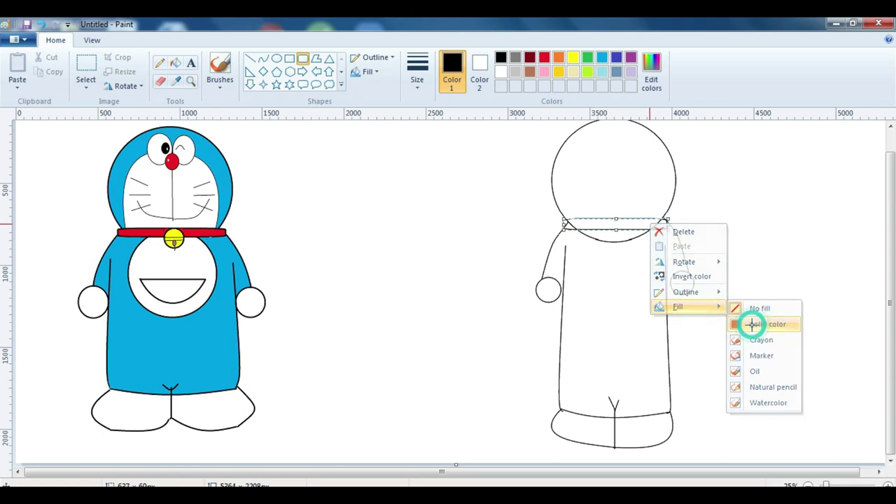
click(749, 237)
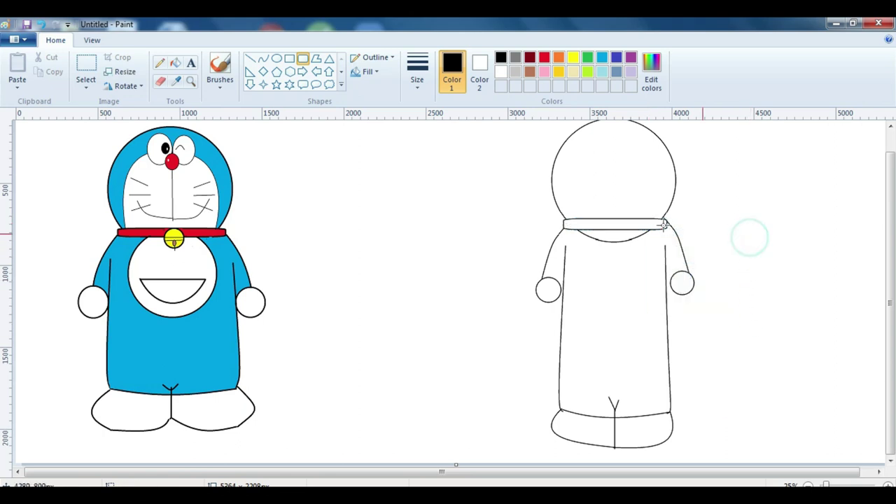
Erase the leftover arc of the head circle below the collar
click(159, 82)
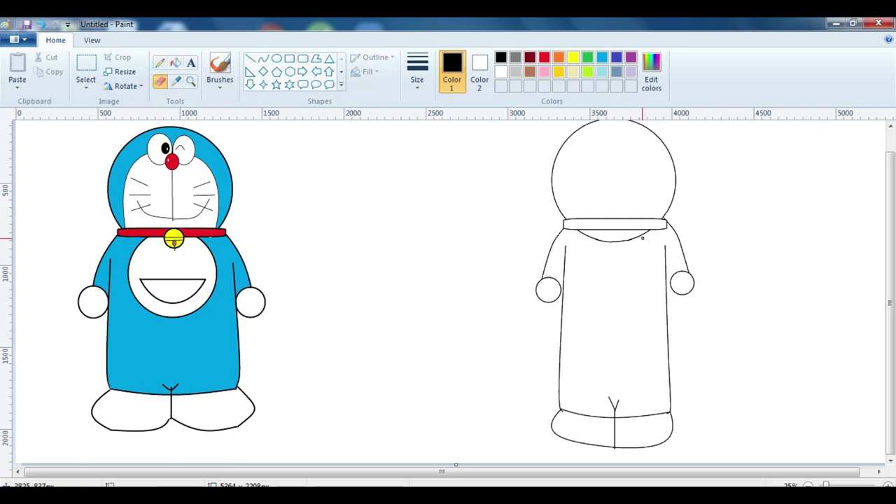
drag(639, 235, 634, 239)
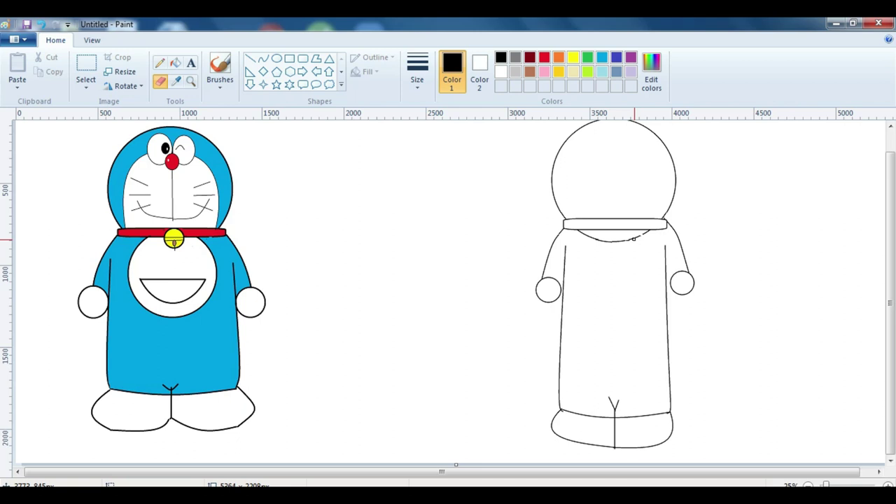
drag(634, 239, 623, 242)
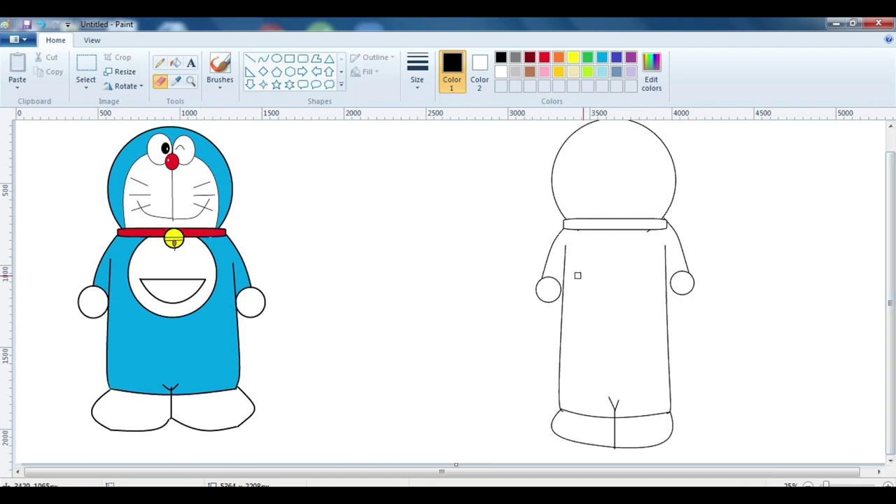
click(647, 232)
click(740, 272)
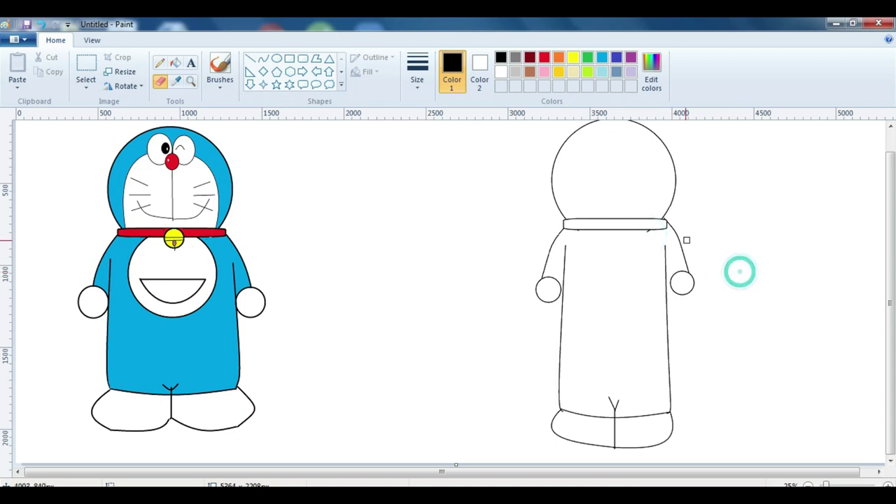
click(763, 248)
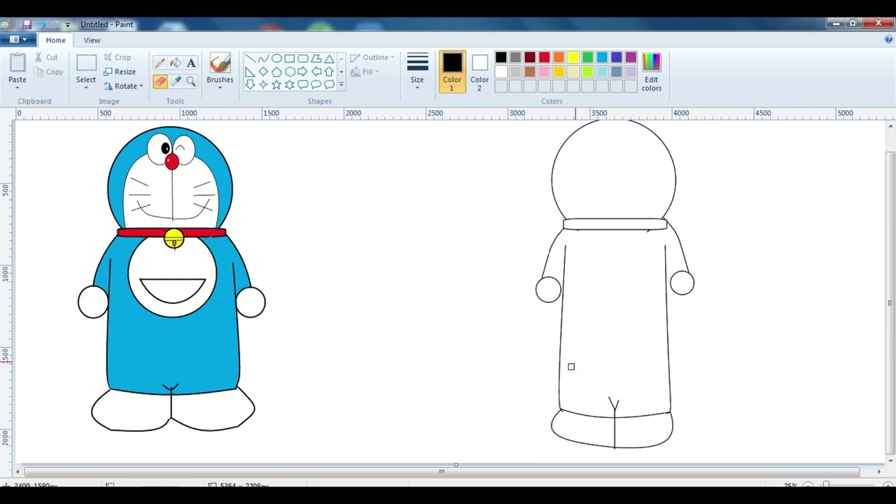
click(278, 60)
drag(585, 219, 654, 287)
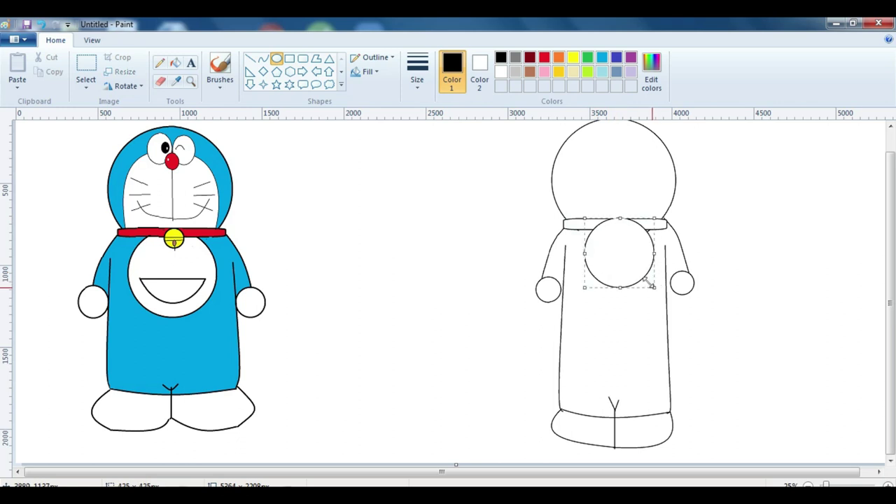
right_click(636, 261)
mouse_move(664, 343)
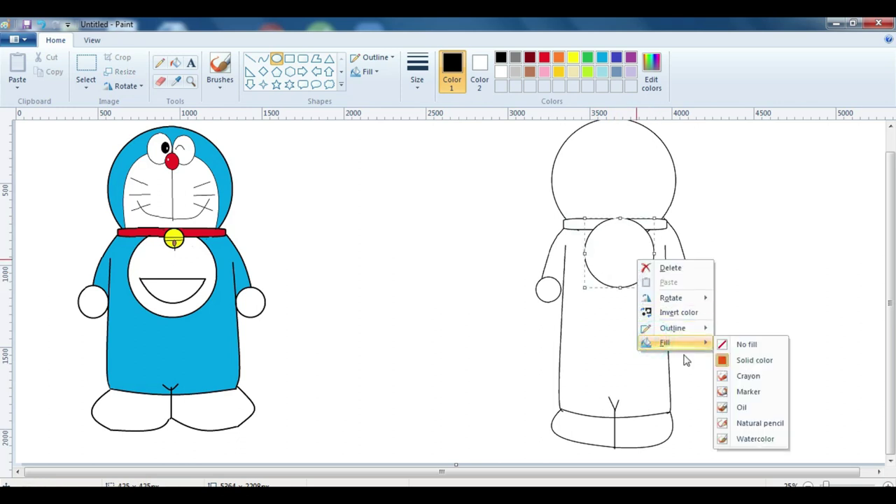
click(746, 344)
drag(614, 246, 608, 246)
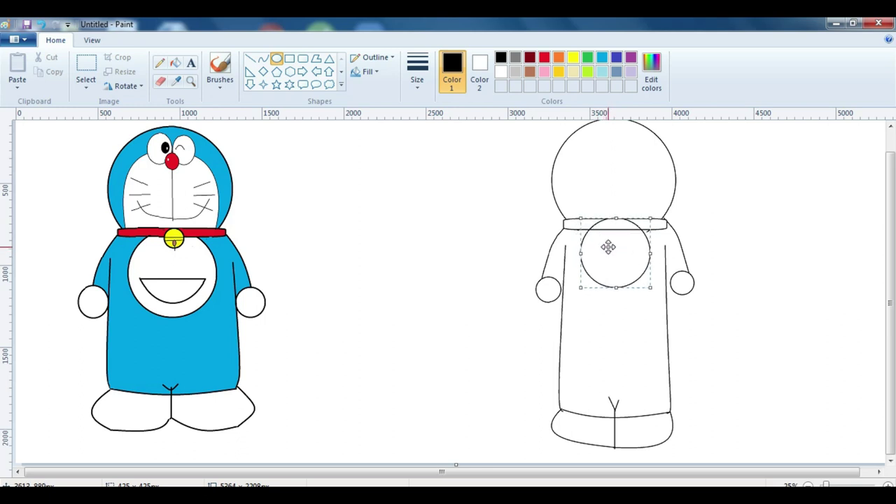
click(779, 170)
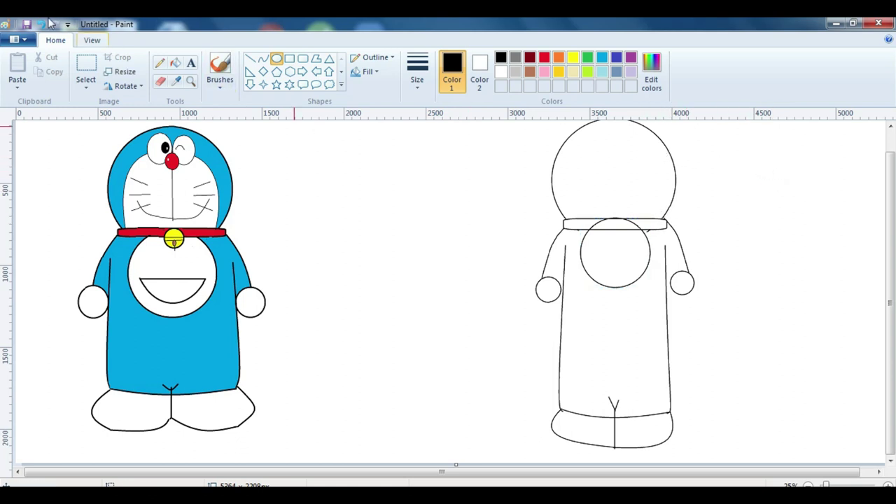
key(ctrl+z)
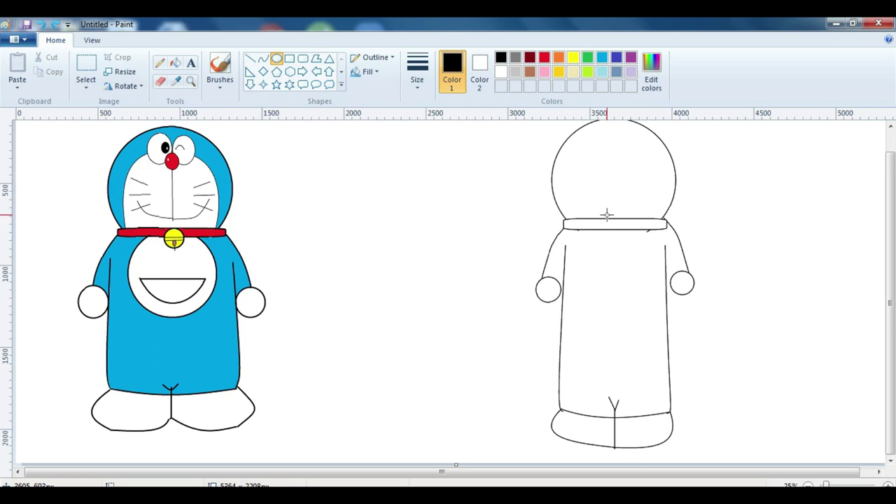
Draw a large unfilled belly circle and centre it on the upper body with its upper edge reaching the collar
drag(600, 218, 681, 315)
drag(651, 280, 631, 276)
click(792, 195)
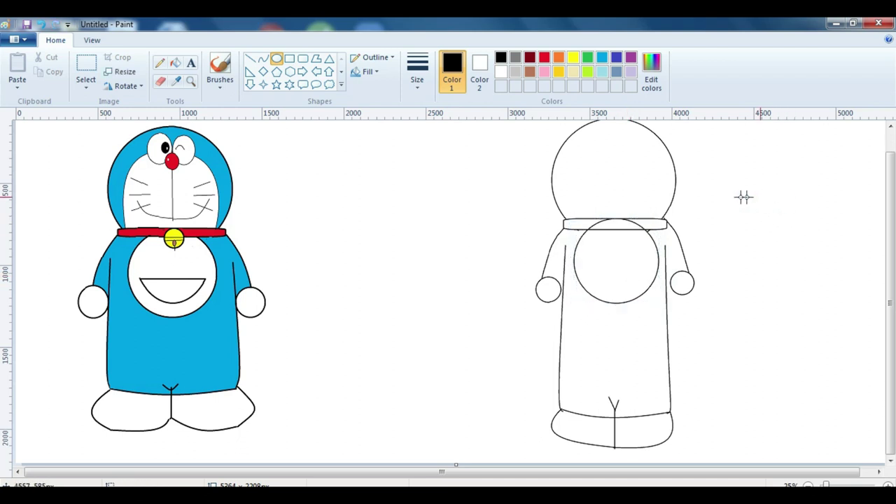
Erase the part of the belly circle that overlaps the inside of the collar
click(162, 81)
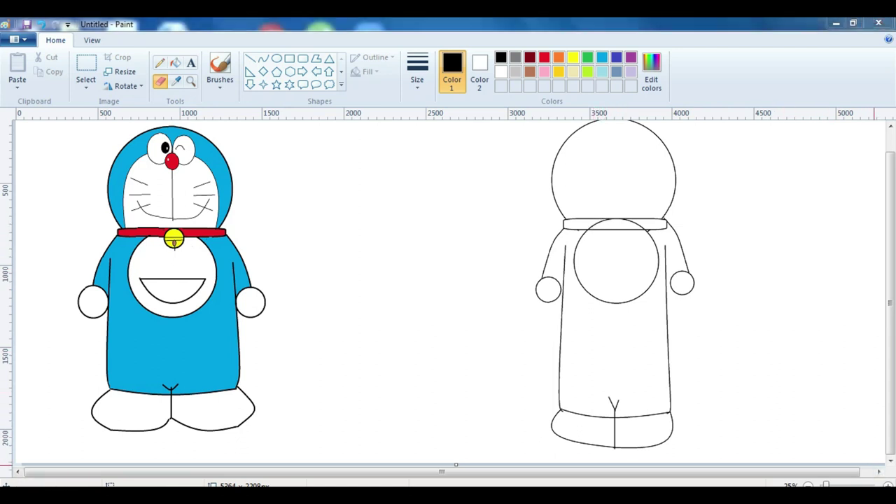
key(ctrl+Page_Up)
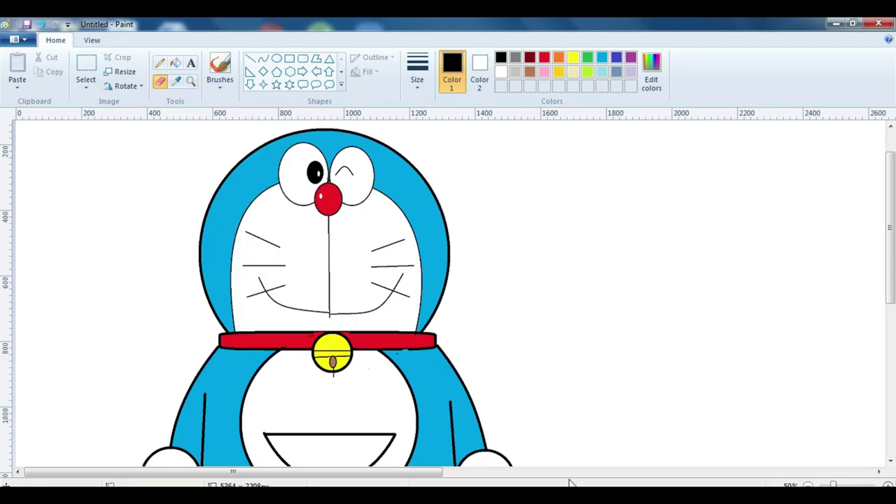
drag(438, 473, 744, 482)
mouse_move(602, 329)
mouse_down()
mouse_move(619, 330)
mouse_move(512, 333)
mouse_move(534, 323)
mouse_move(608, 322)
mouse_up()
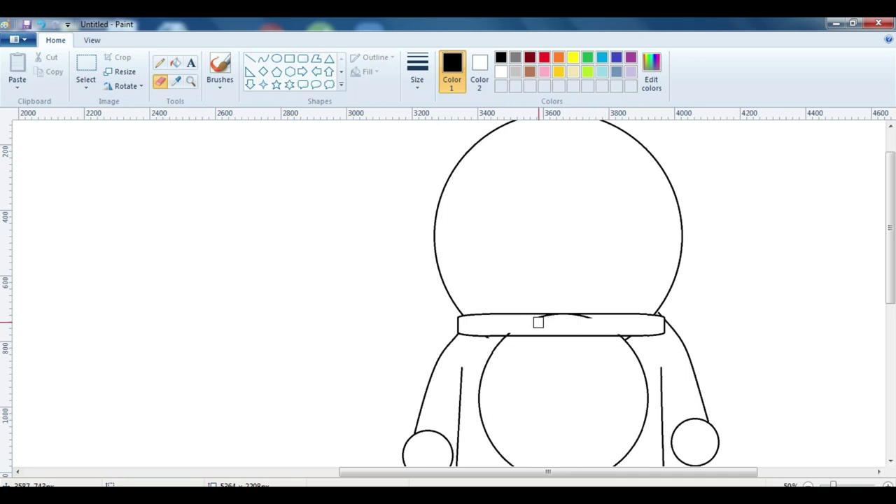
mouse_move(591, 321)
mouse_down()
mouse_move(504, 326)
mouse_move(516, 330)
mouse_up()
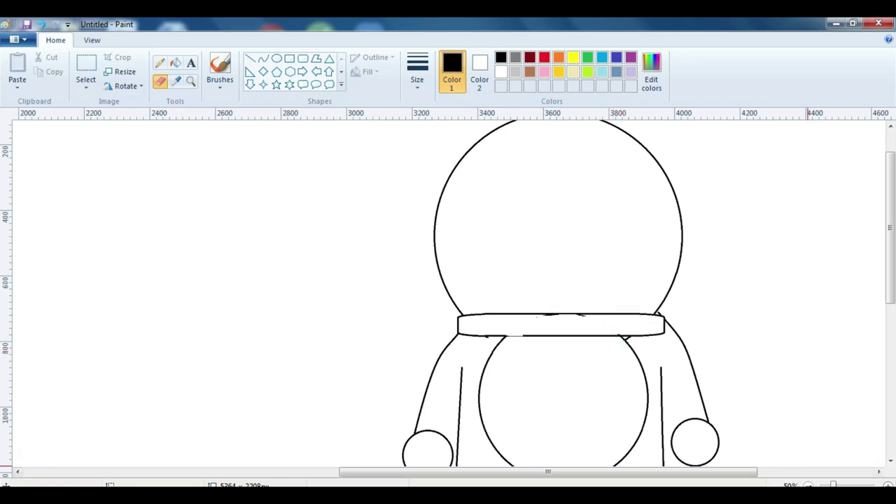
Draw a solid-filled bell circle about 173 x 185 px, centred over the collar's middle and the top of the belly circle
key(ctrl+Page_Down)
scroll(625, 393, left, 3)
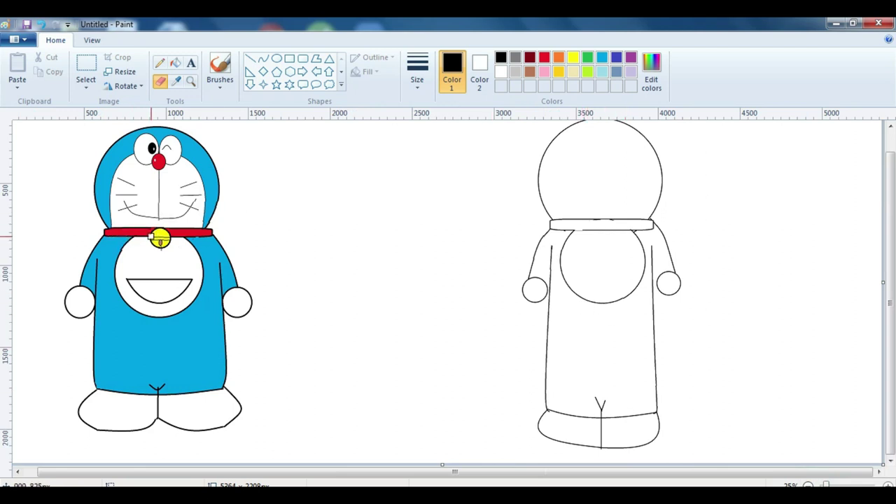
click(275, 59)
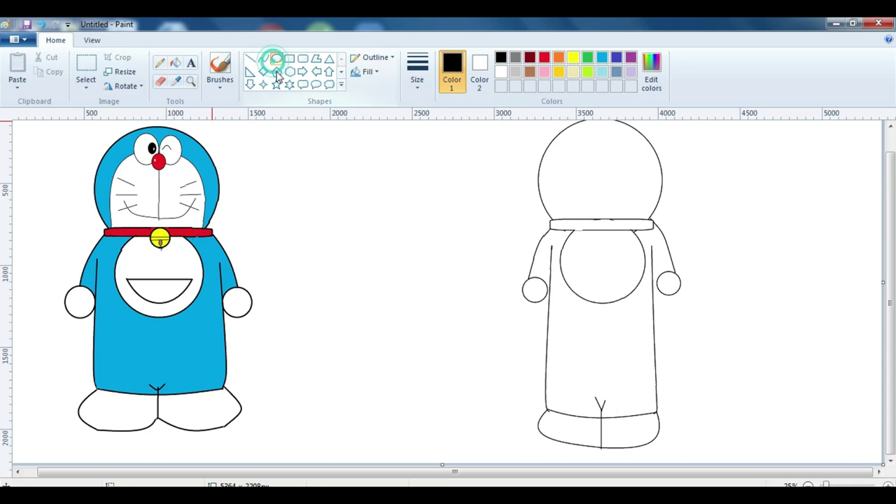
drag(594, 219, 620, 249)
right_click(607, 236)
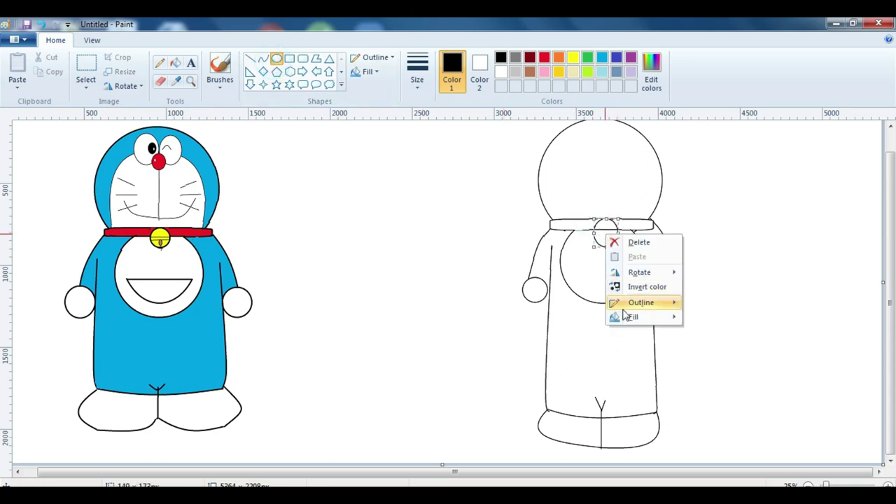
mouse_move(630, 317)
click(720, 336)
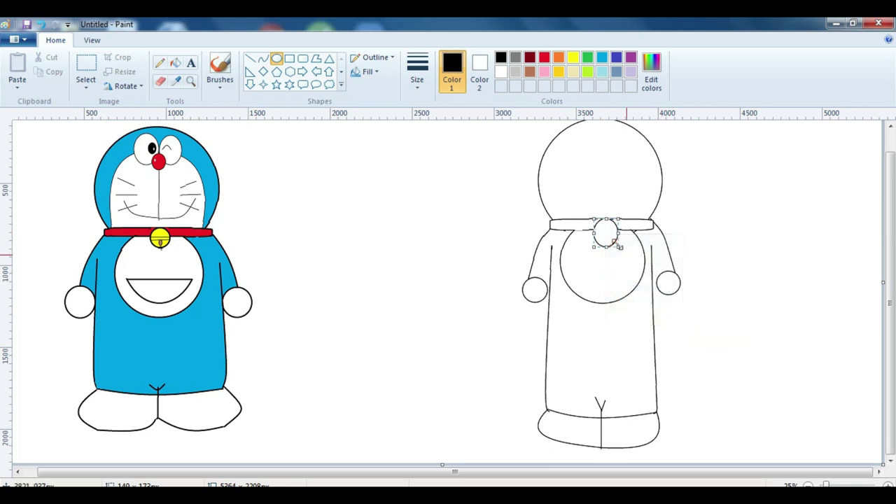
drag(607, 232, 605, 233)
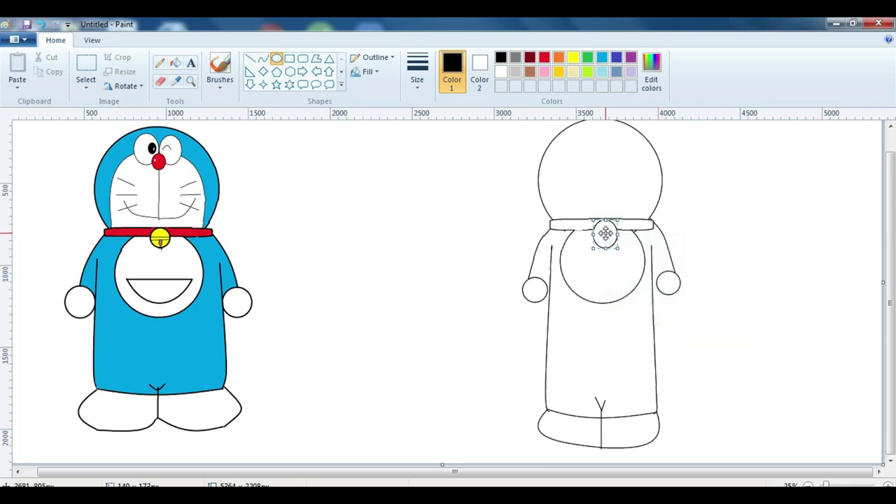
drag(618, 217, 605, 238)
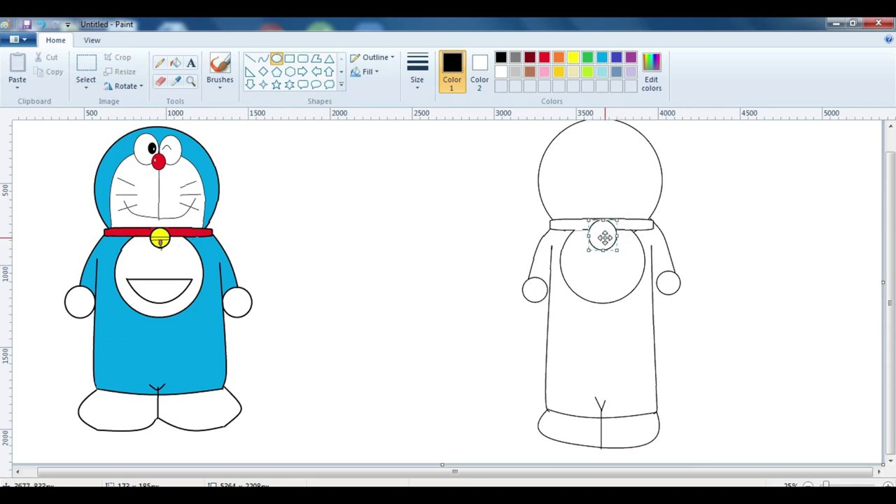
click(732, 222)
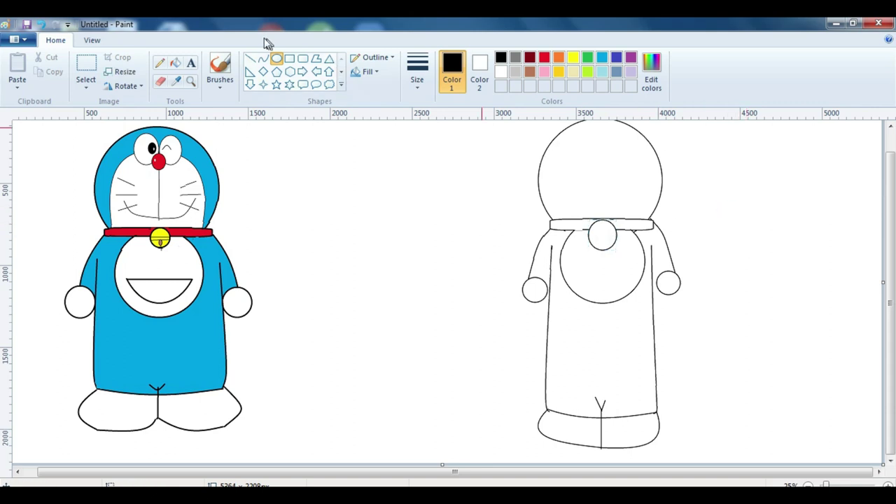
Draw two parallel horizontal lines across the bell's middle in the thinnest line width, the first about 173 px long
click(250, 58)
click(417, 70)
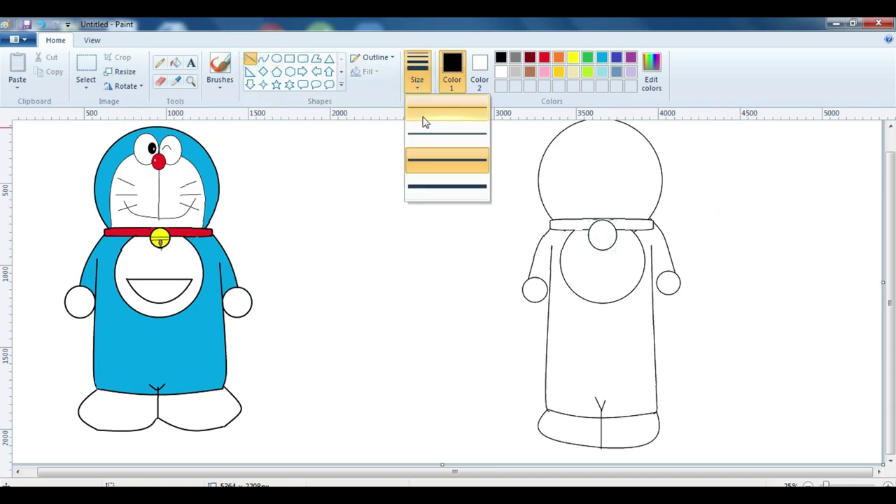
click(422, 122)
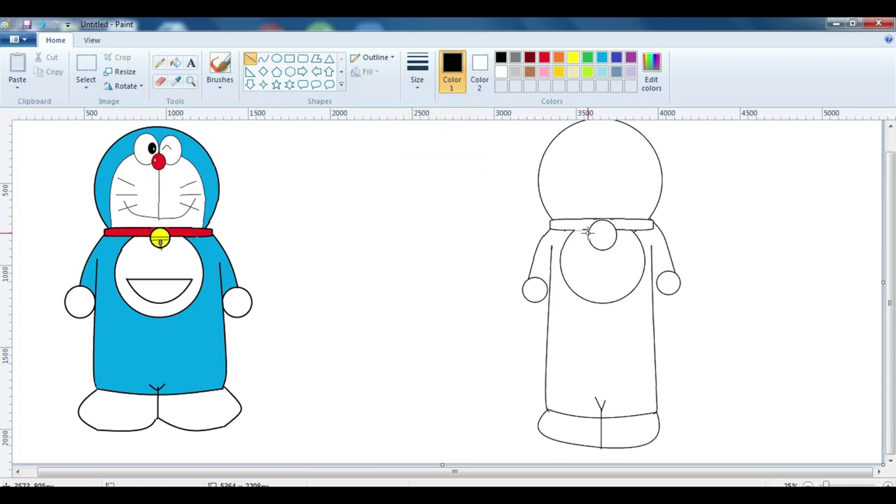
drag(589, 234, 615, 234)
click(41, 24)
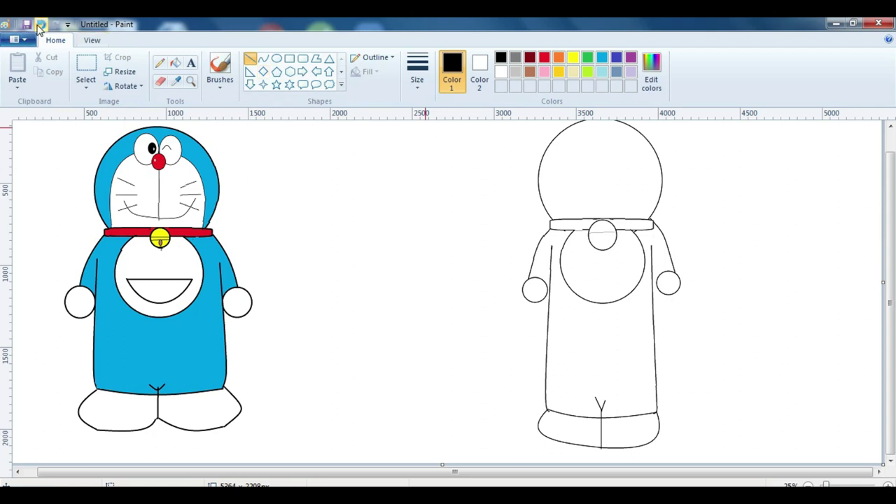
click(590, 232)
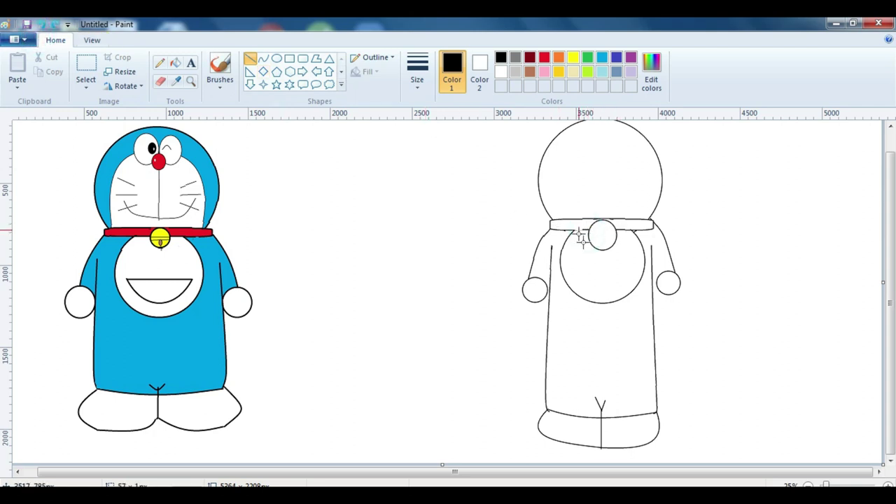
click(630, 252)
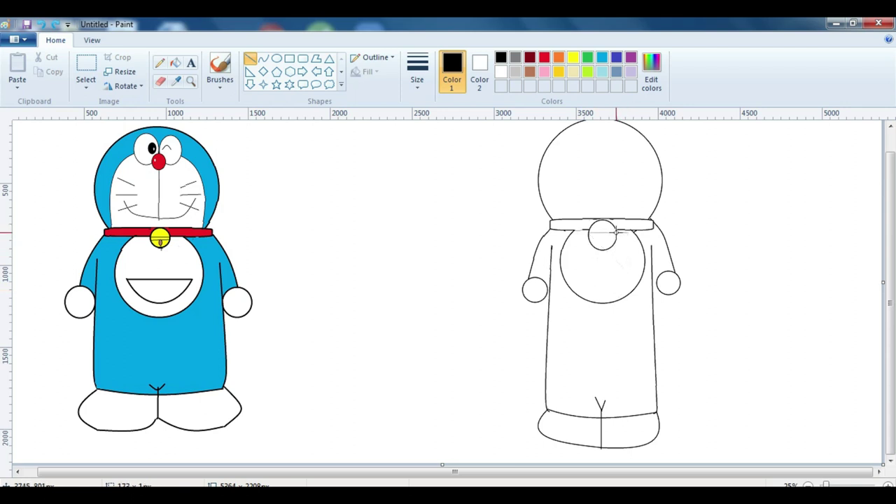
click(726, 221)
click(591, 235)
drag(591, 236, 620, 236)
click(761, 204)
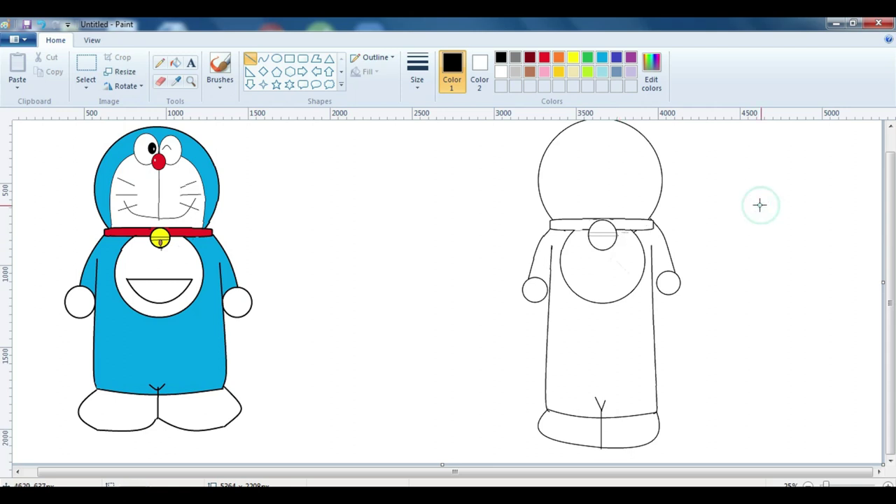
click(277, 59)
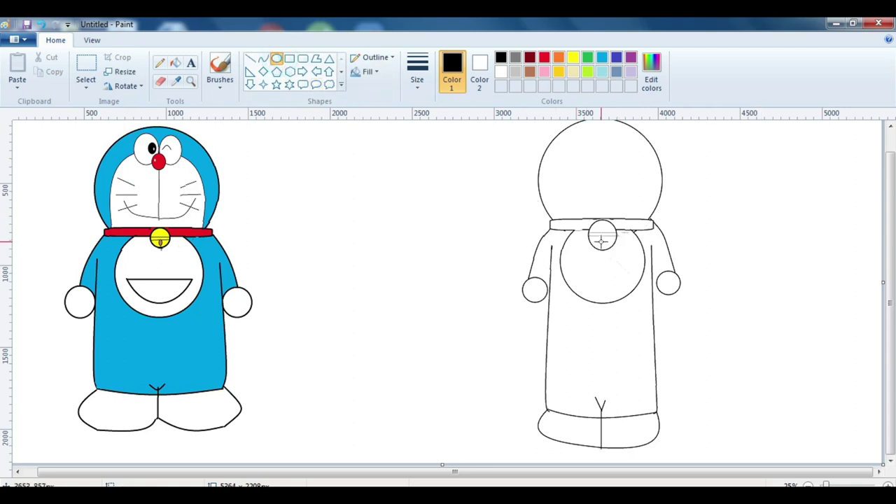
drag(600, 237, 602, 241)
drag(604, 258, 615, 241)
click(42, 26)
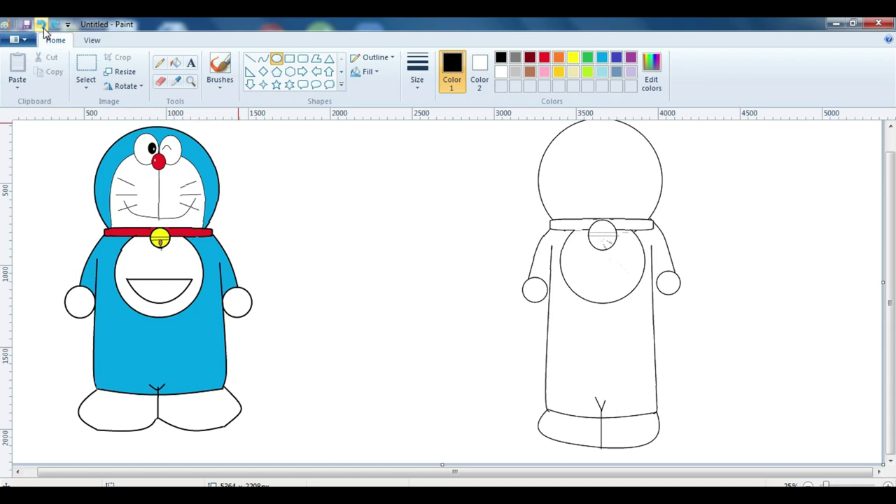
Erase the stray marks around the bell and in the upper part of the belly circle
click(160, 83)
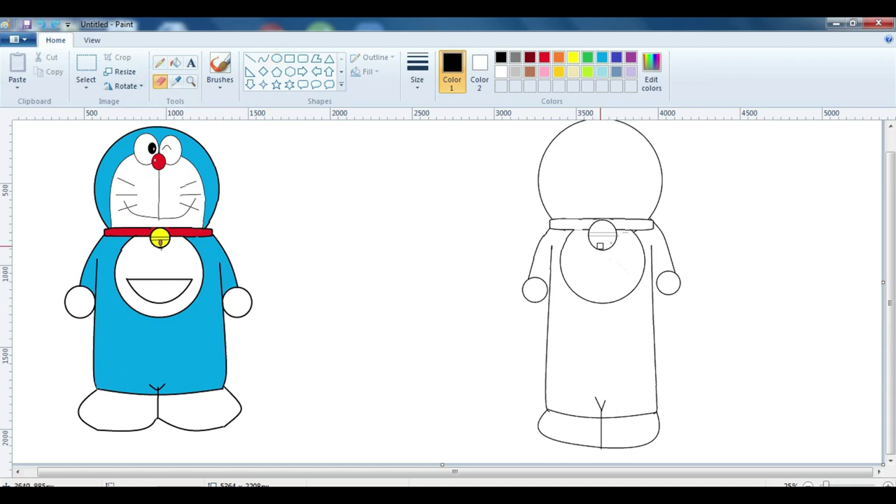
drag(603, 243, 610, 243)
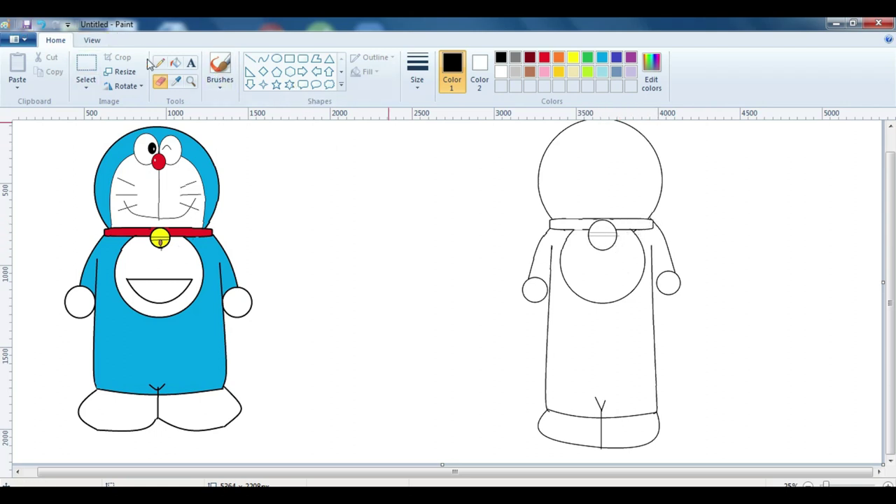
Draw a small narrow oval in the bell's lower half and add a short vertical line at it
click(276, 58)
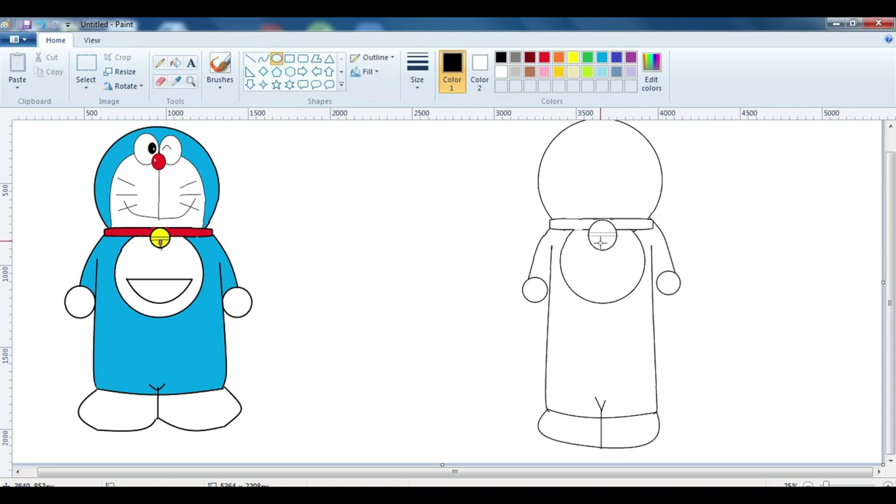
drag(599, 237, 605, 248)
click(846, 242)
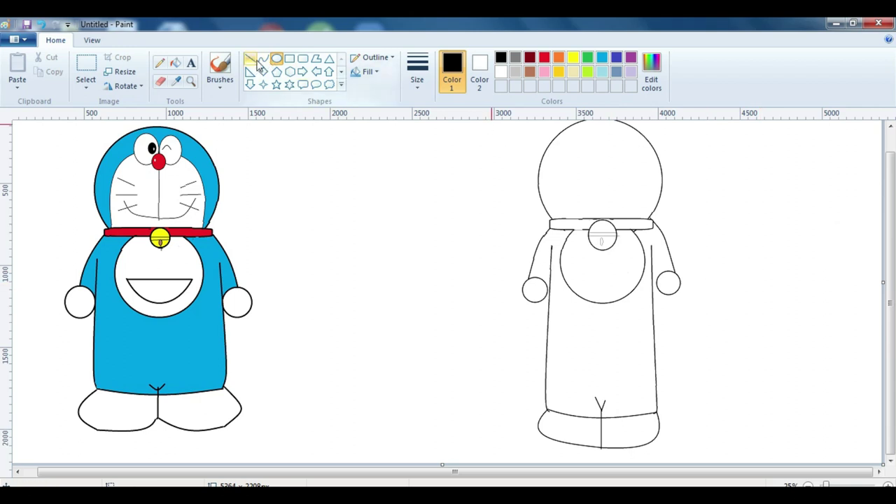
click(250, 60)
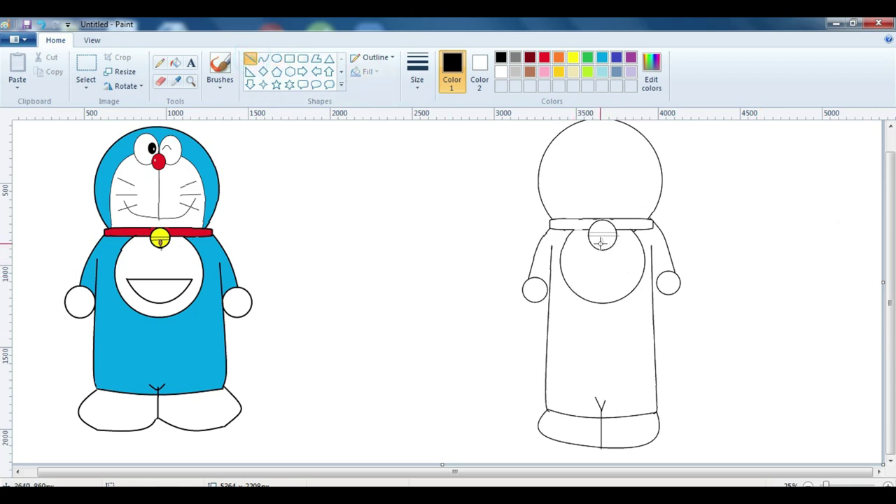
drag(602, 238, 602, 247)
click(789, 181)
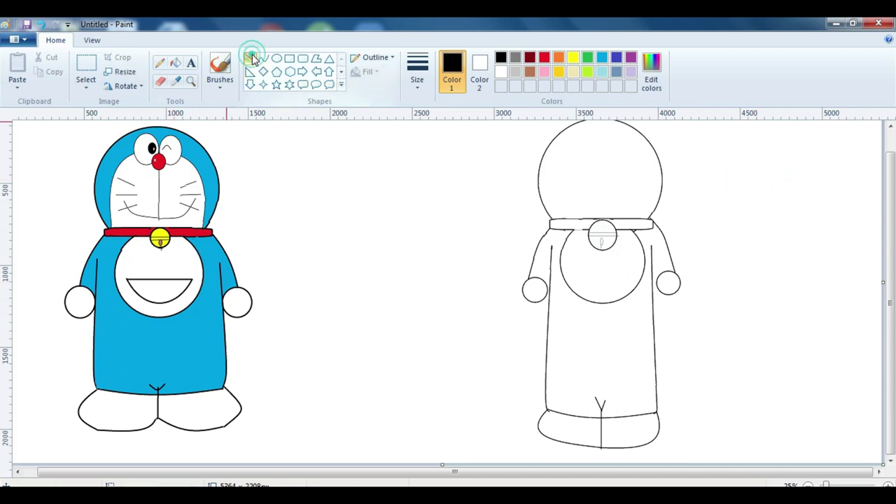
Draw a half-round pocket inside the belly circle from a horizontal line about 350 px long and a downward curve, in the thickest line width
drag(571, 268, 629, 268)
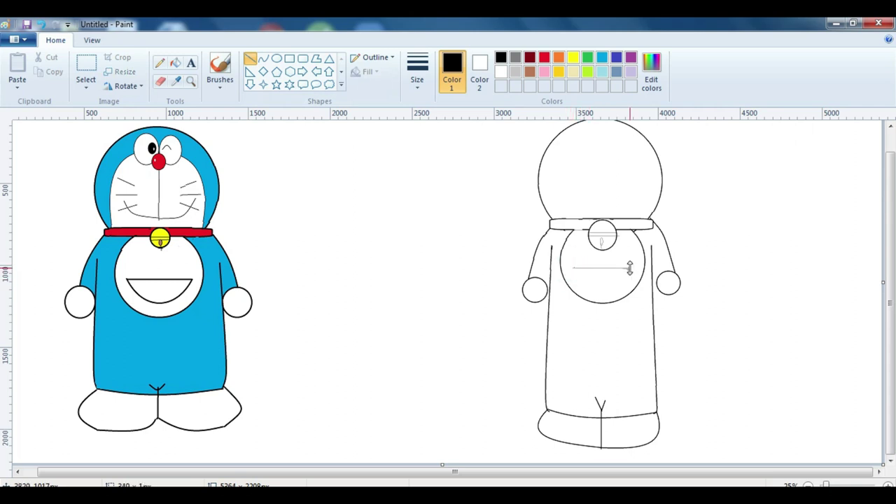
click(427, 82)
click(432, 192)
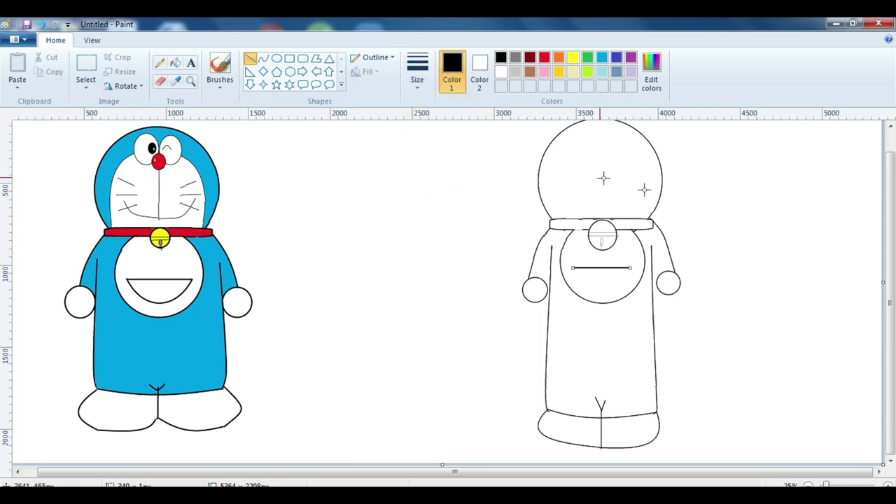
click(724, 194)
click(261, 61)
mouse_move(574, 267)
mouse_down()
mouse_move(634, 267)
mouse_move(593, 260)
mouse_move(596, 294)
mouse_move(613, 282)
mouse_move(613, 293)
mouse_move(606, 283)
mouse_up()
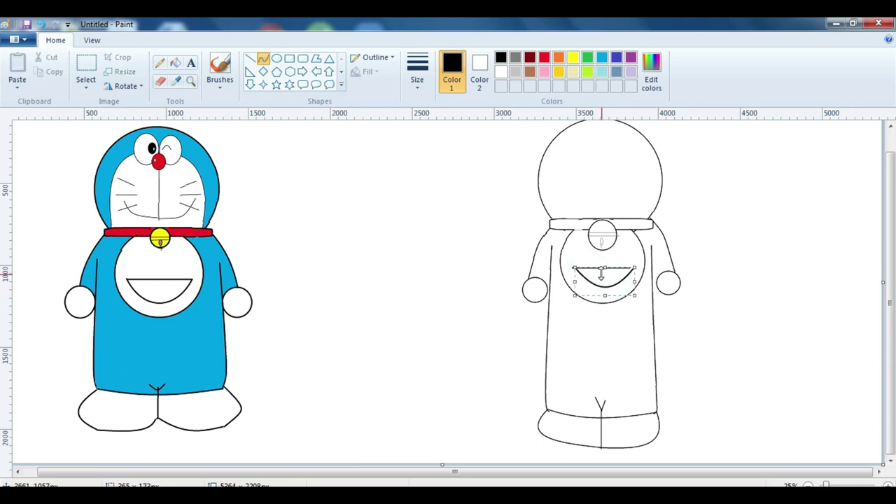
click(603, 281)
click(768, 203)
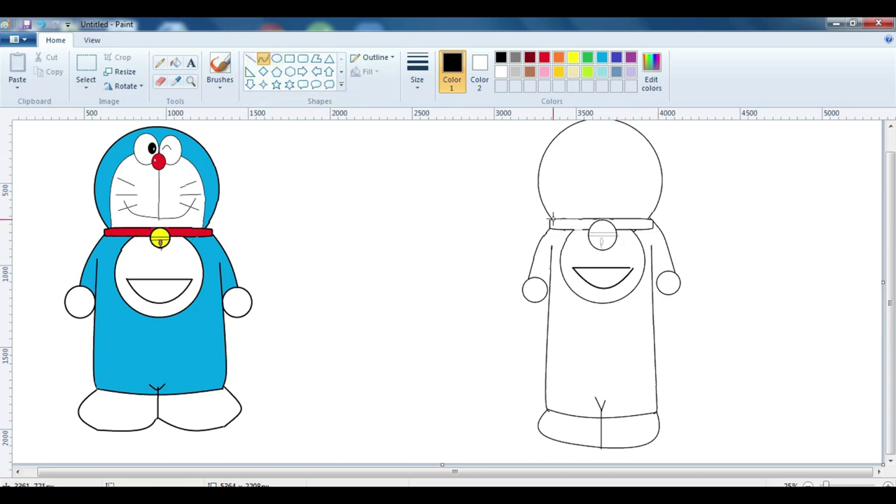
Draw the left face contour as a curve rising from the collar and bending inward near the top of the head
drag(559, 216, 556, 166)
click(615, 169)
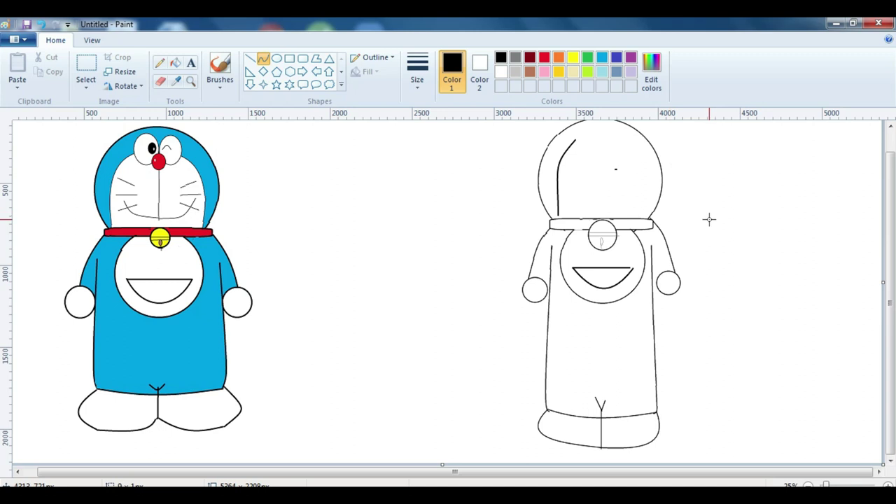
Draw two oval eyes side by side at the top of the head, about 153 x 177 px and 149 x 185 px
click(276, 58)
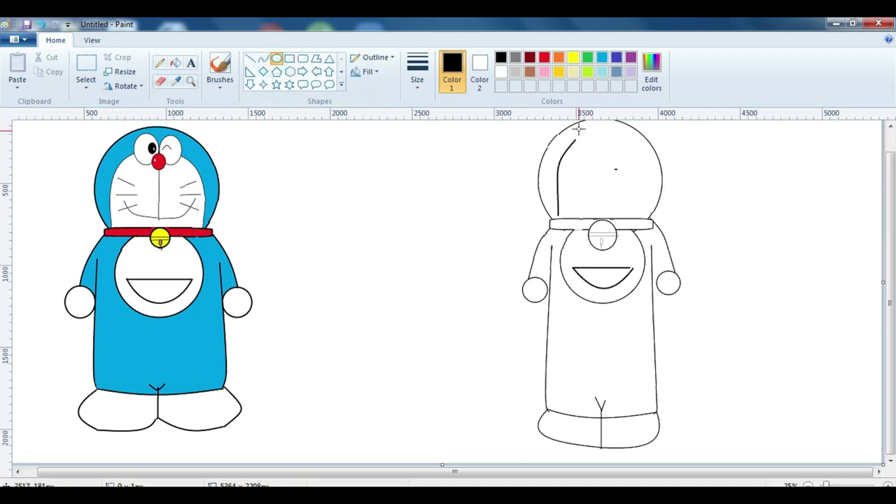
drag(577, 127, 601, 156)
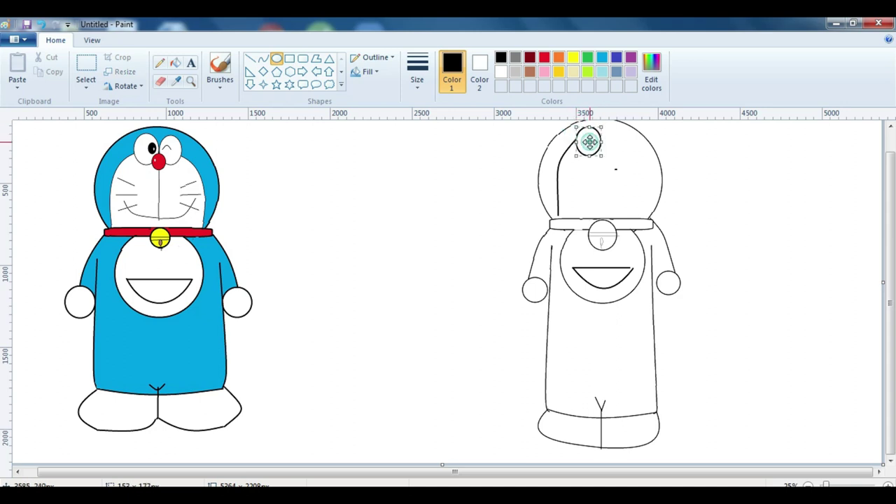
click(819, 154)
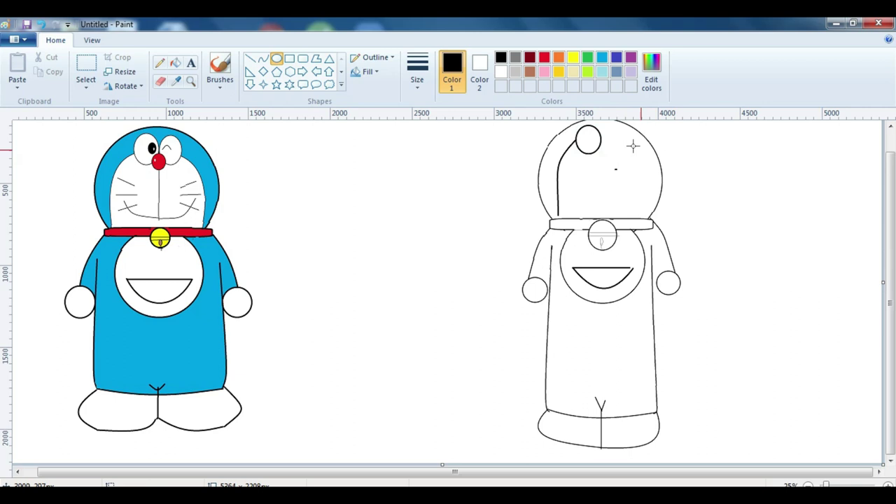
drag(653, 143, 615, 141)
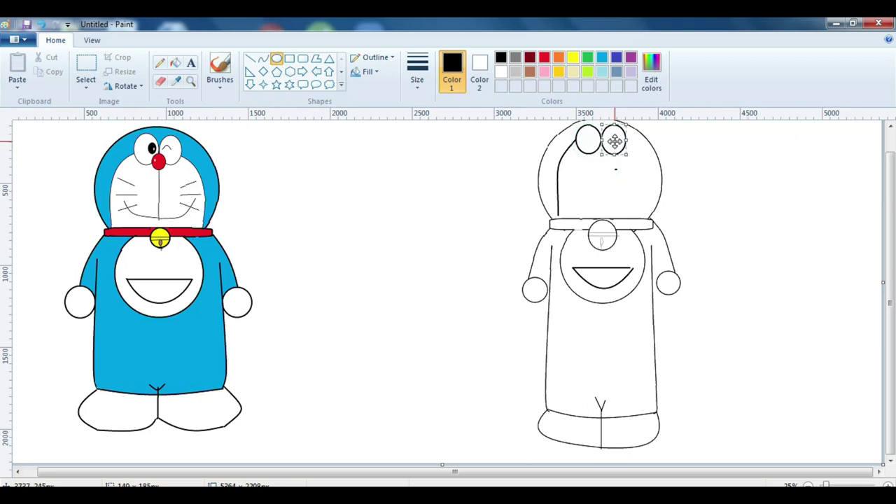
click(768, 136)
click(261, 62)
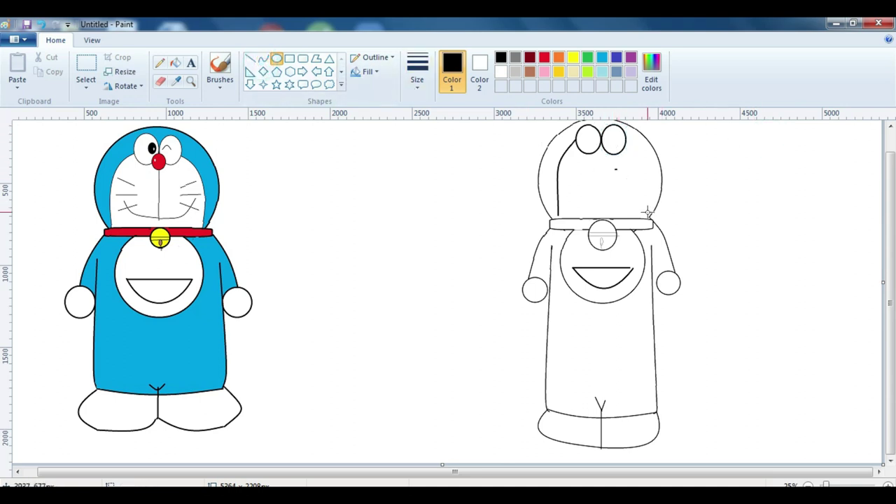
drag(645, 217, 664, 180)
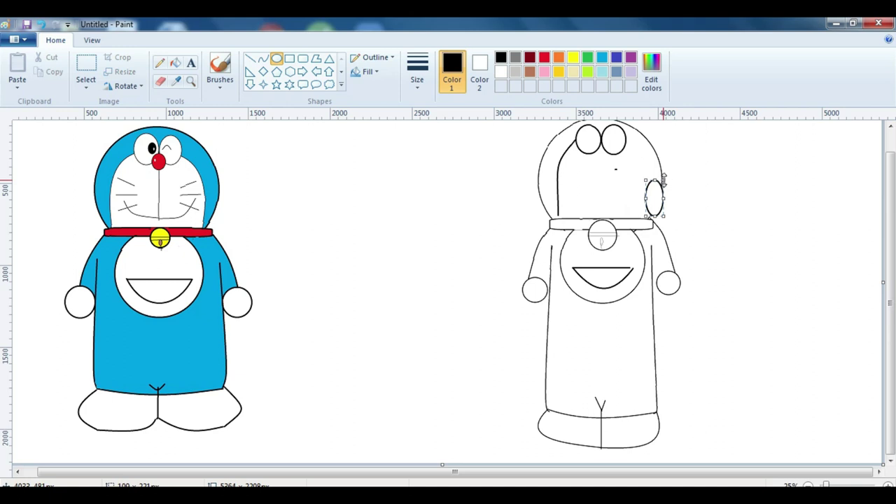
click(41, 24)
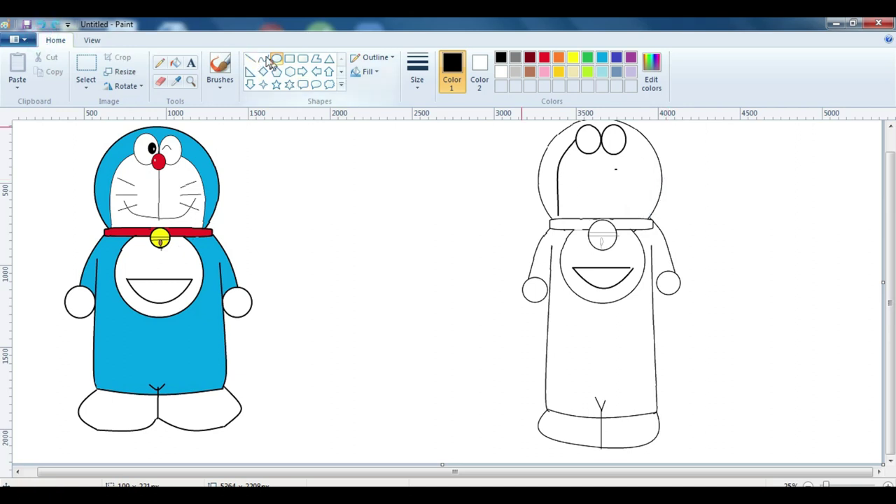
Draw the right face contour as a curve from the right eye down to the collar, bulging outward to mirror the left one
click(266, 60)
drag(641, 219, 645, 175)
click(41, 24)
click(624, 147)
drag(632, 169, 644, 218)
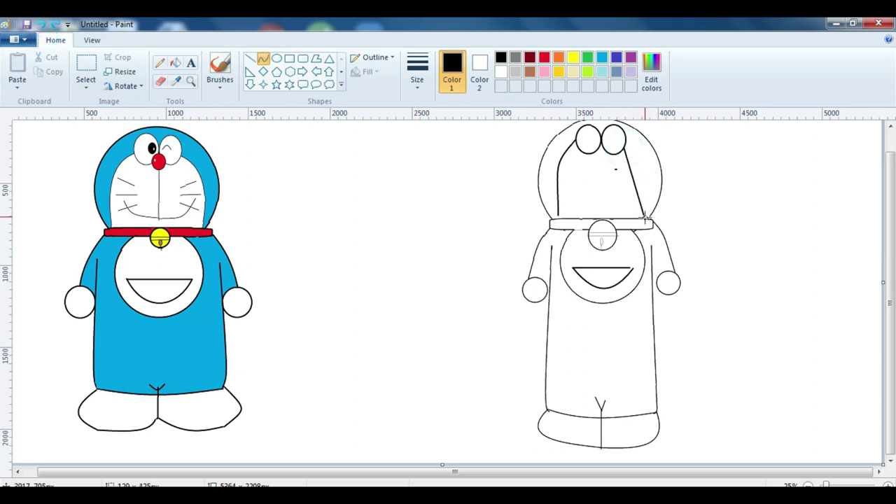
mouse_move(632, 176)
mouse_down()
mouse_move(646, 168)
mouse_move(640, 160)
mouse_up()
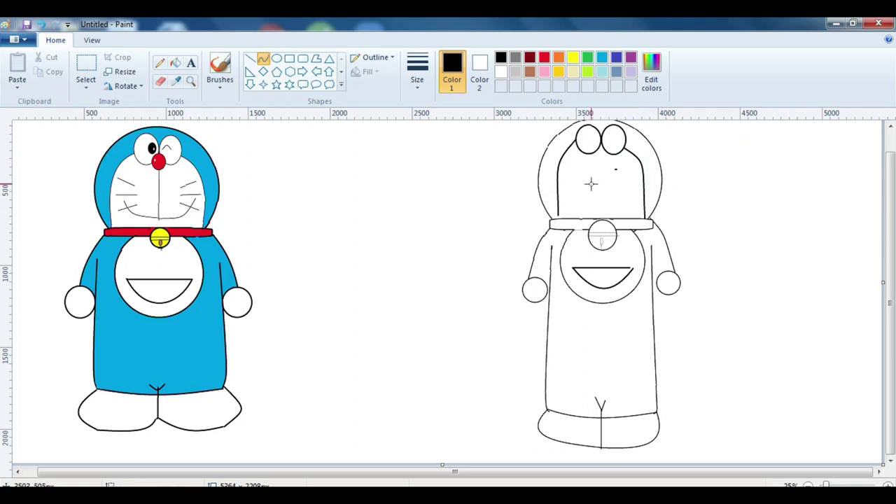
Draw a small oval nose between and just below the eyes, with a vertical line running down from it
click(277, 58)
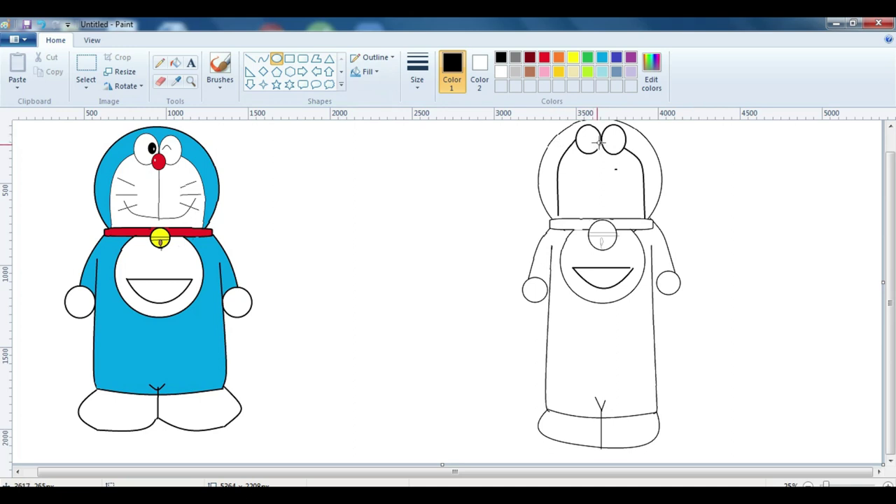
drag(595, 142, 606, 156)
click(812, 143)
click(250, 58)
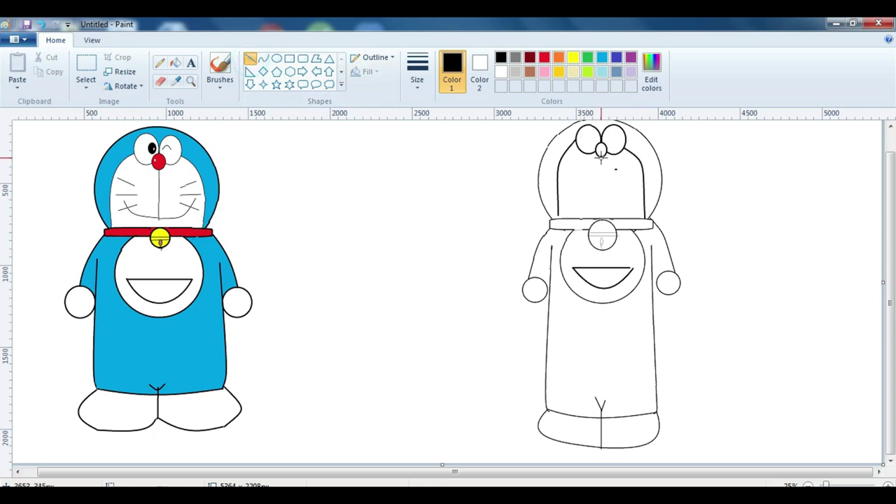
drag(601, 155, 601, 183)
click(741, 166)
Draw the mouth as a horizontal line across the nose line's lower end, with a short upward-slanting line at each end
click(265, 59)
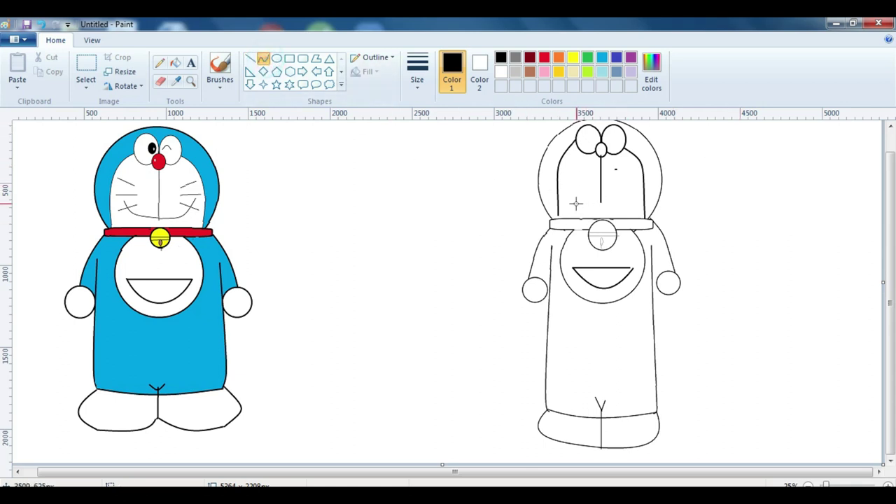
click(250, 59)
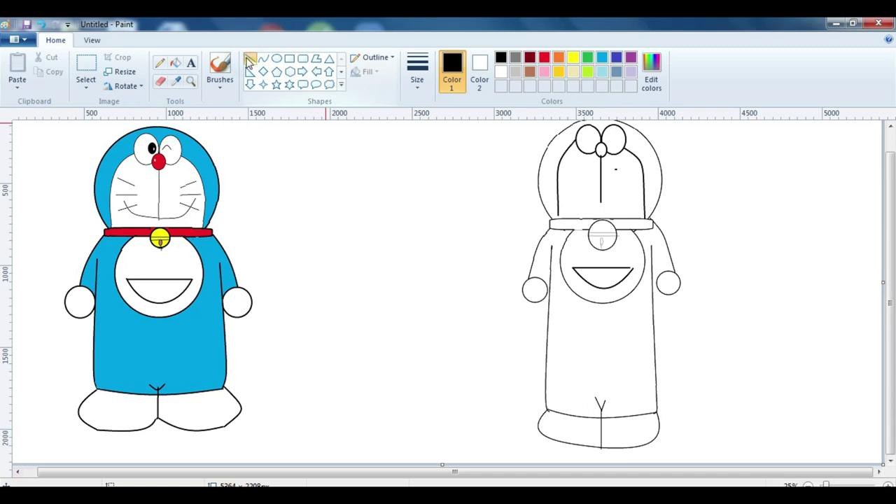
drag(574, 201, 623, 201)
click(757, 184)
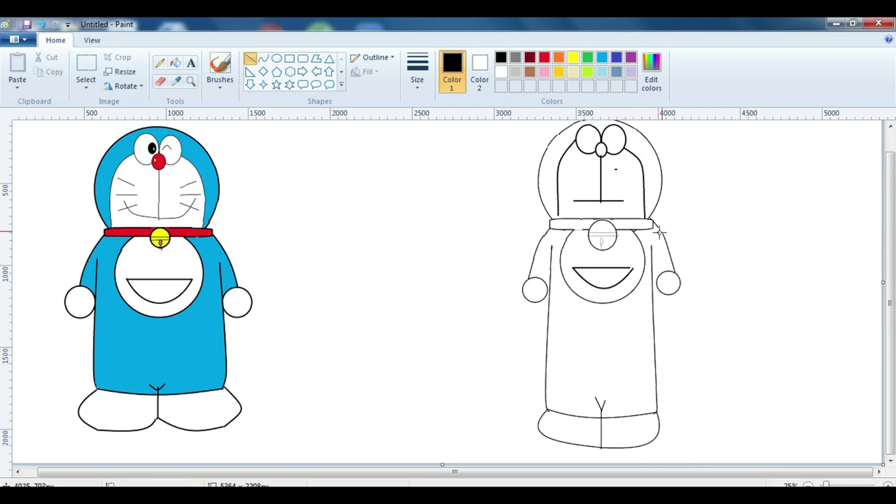
drag(624, 200, 630, 190)
drag(570, 191, 575, 201)
Try a diagonal line on the right cheek, rising toward the right face contour, and undo it
drag(610, 170, 634, 153)
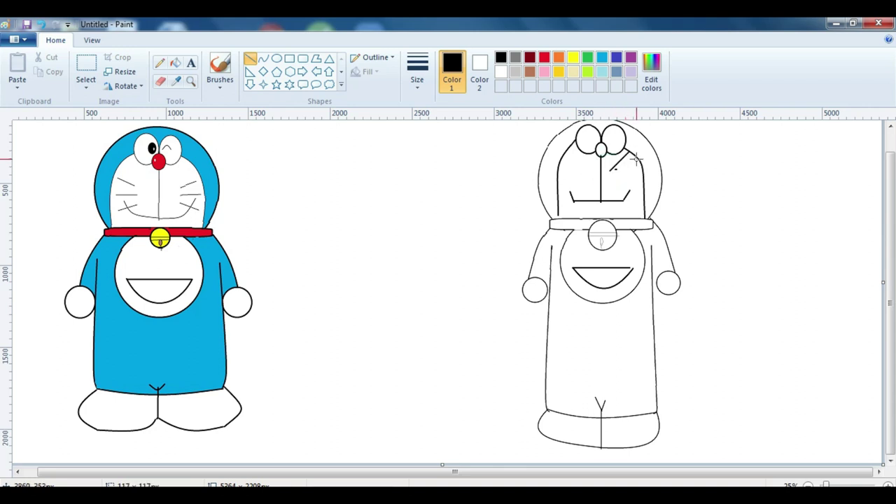
click(41, 24)
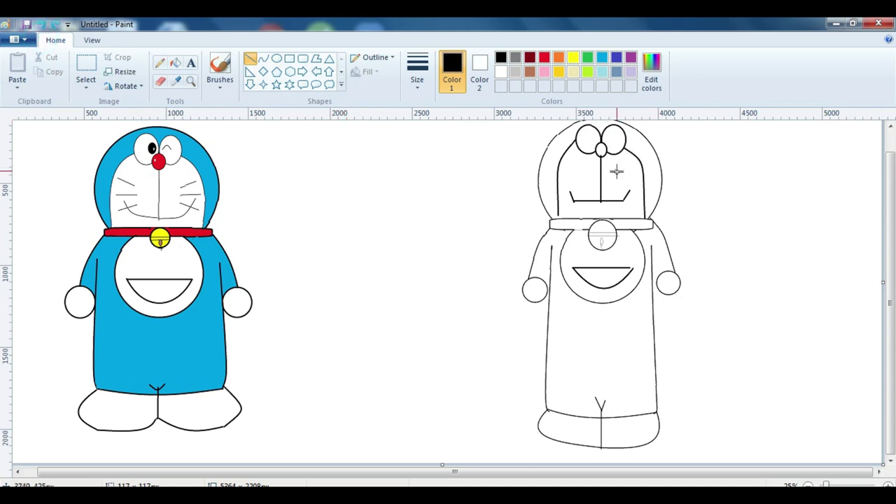
Draw three straight whiskers on the new figure's right cheek: one rising outward, one nearly horizontal and one falling outward
drag(615, 172, 635, 162)
click(750, 142)
drag(616, 180, 638, 180)
click(655, 206)
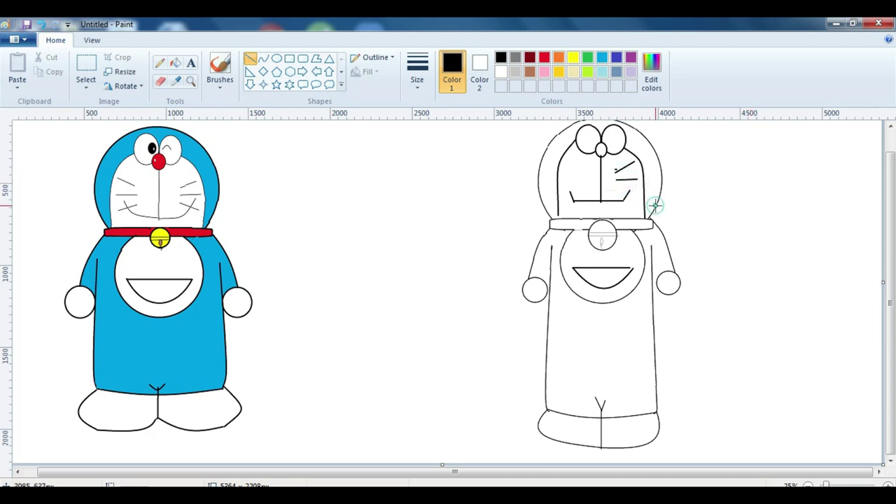
drag(617, 186, 635, 198)
click(859, 201)
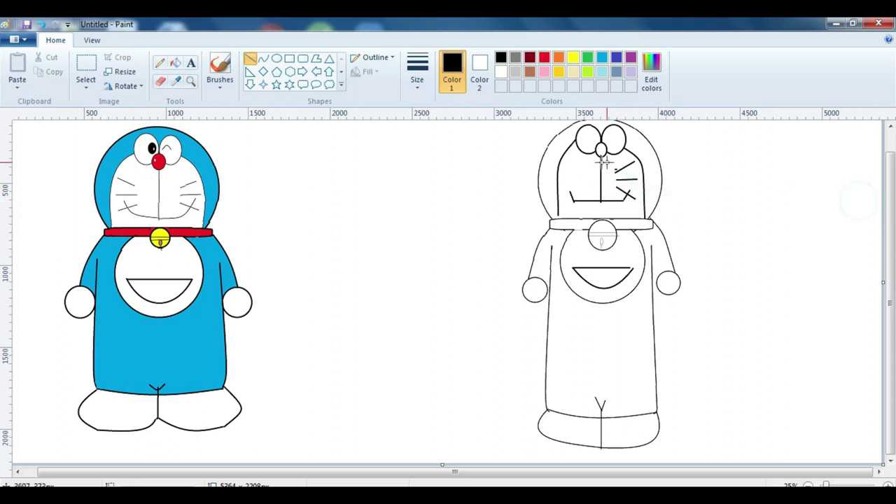
Draw three matching whiskers on the new figure's left cheek, adjusting the upper one so it slopes more steeply
drag(566, 163, 591, 166)
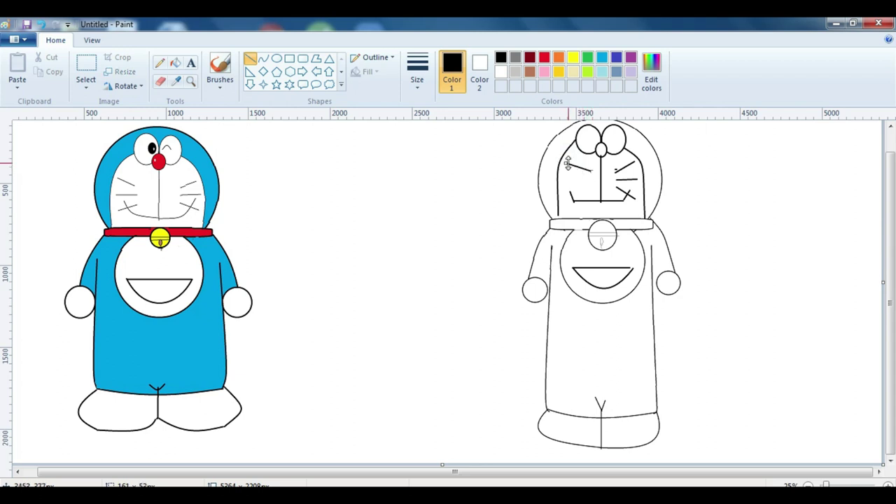
drag(567, 163, 568, 157)
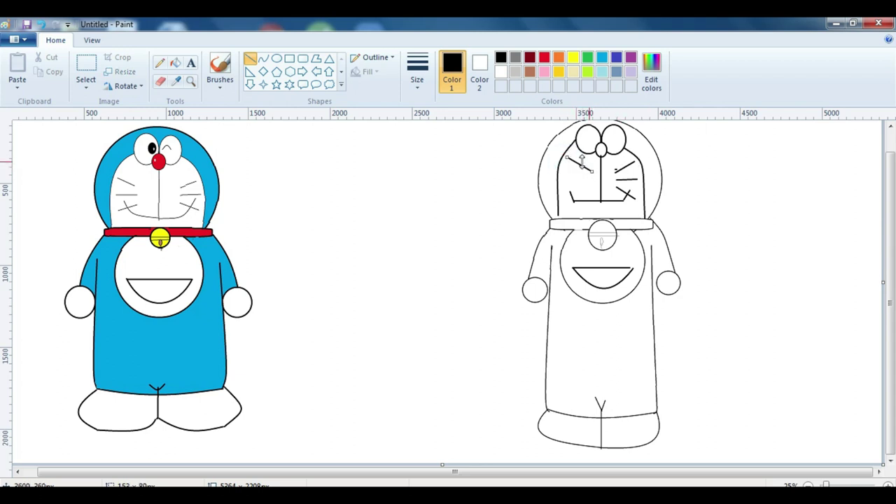
mouse_move(566, 174)
mouse_down()
mouse_move(584, 177)
mouse_move(564, 189)
mouse_up()
click(644, 179)
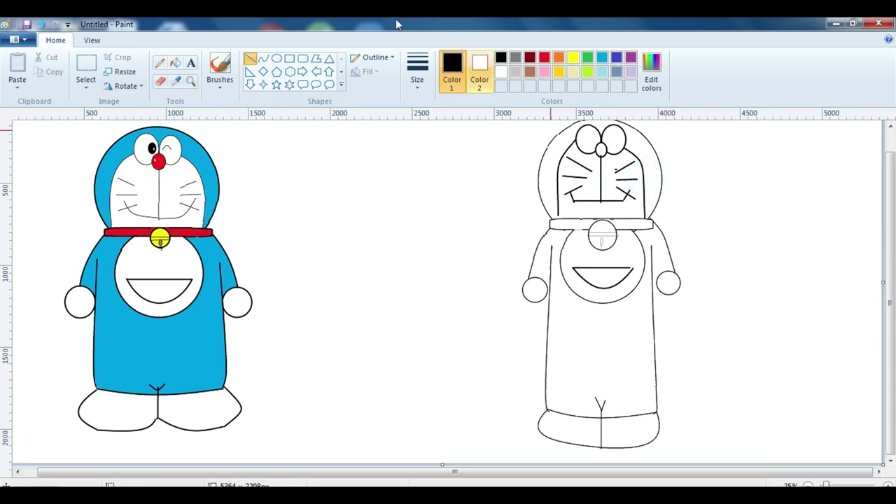
Try a small oval pupil inside the new figure's left eye, and undo it
click(277, 59)
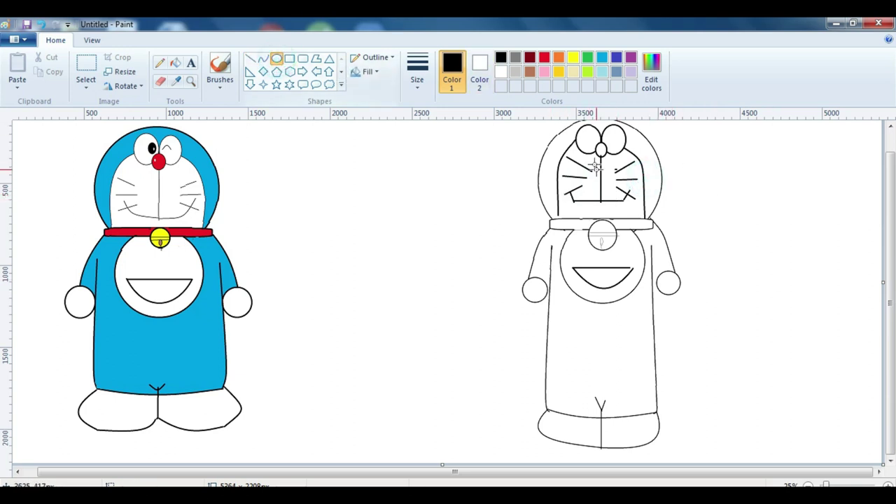
drag(583, 136, 593, 148)
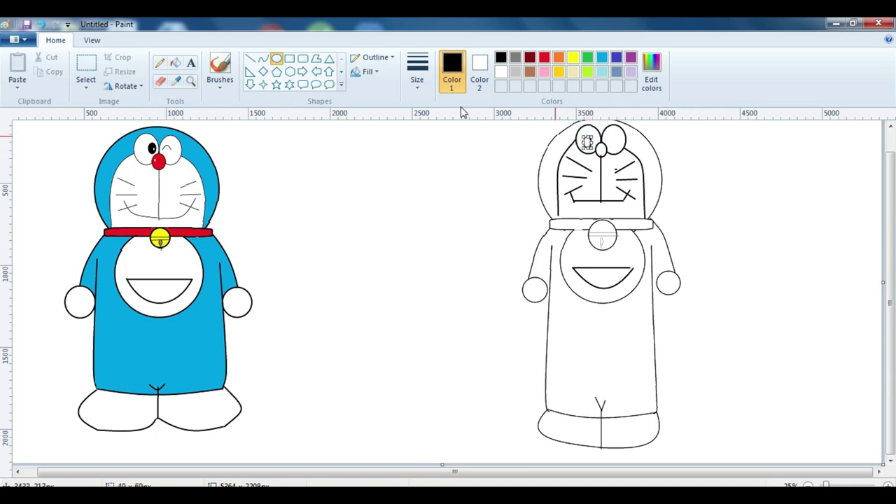
click(42, 24)
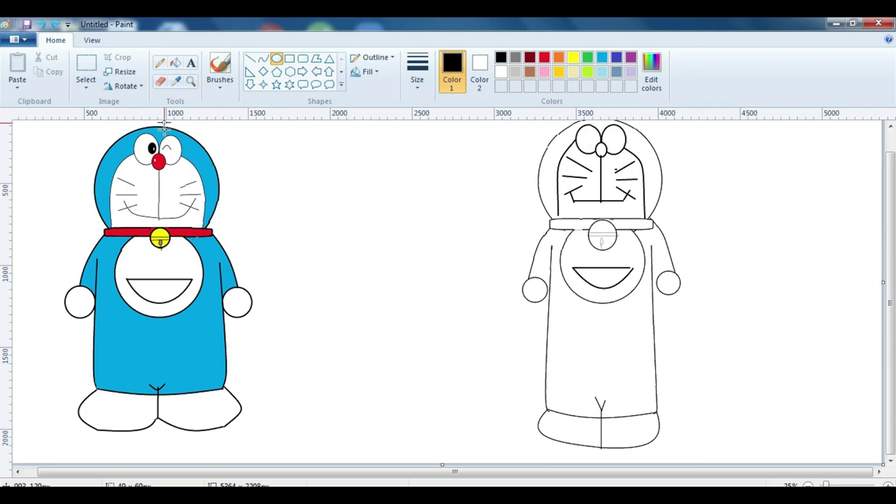
Draw an oval of about 65 × 73 px over the reference's left pupil and move it into the new figure's left eye
drag(149, 144, 157, 149)
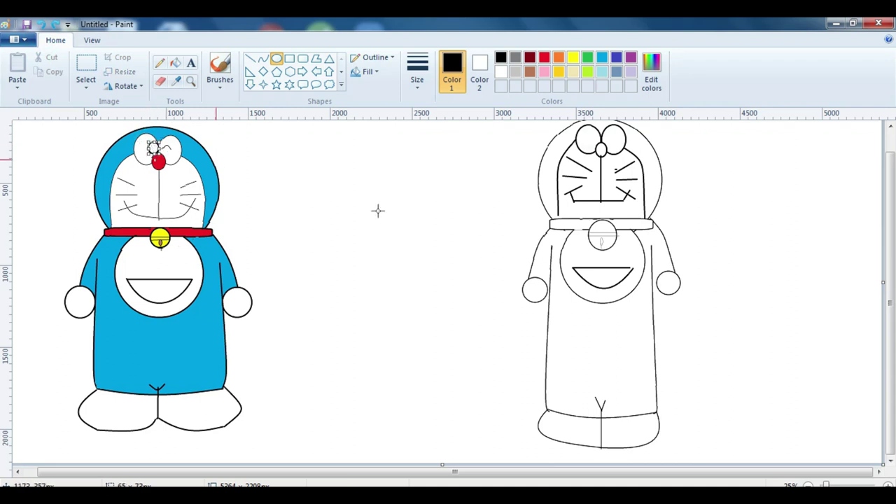
click(888, 485)
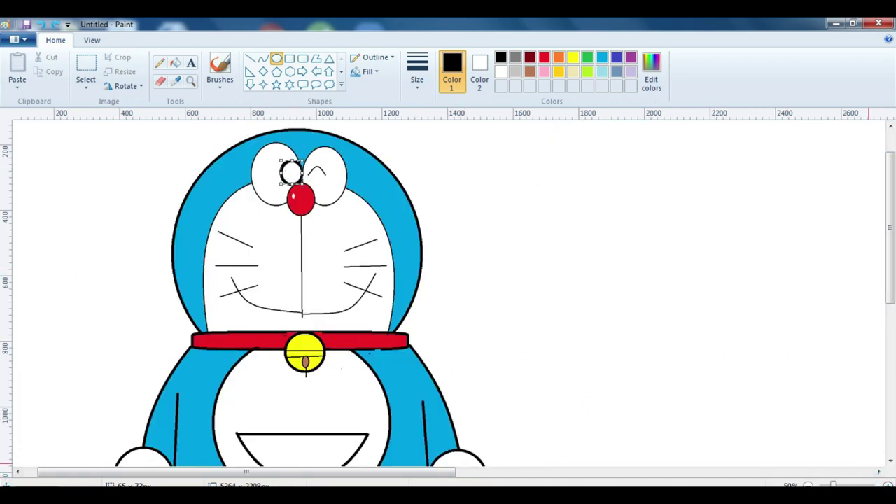
click(888, 485)
drag(556, 226, 891, 226)
mouse_move(197, 475)
mouse_down()
mouse_move(414, 483)
mouse_move(391, 476)
mouse_up()
drag(94, 224, 826, 240)
drag(390, 482, 595, 475)
drag(135, 242, 824, 193)
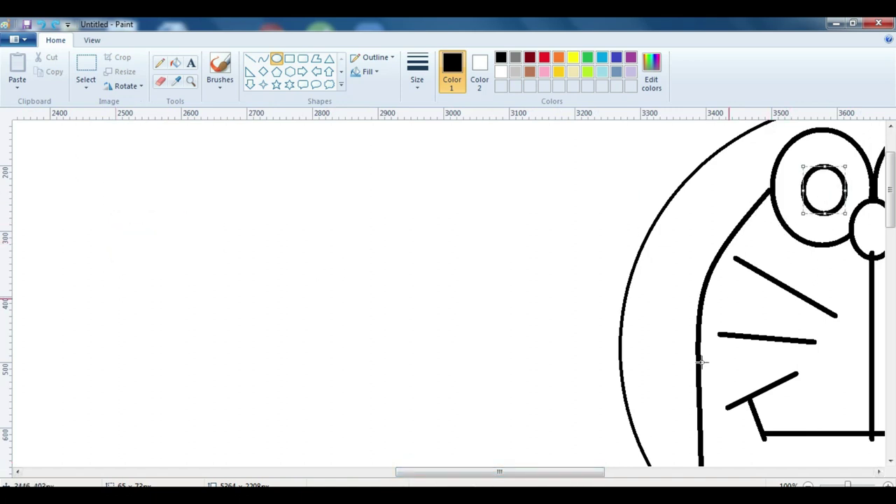
drag(544, 472, 618, 467)
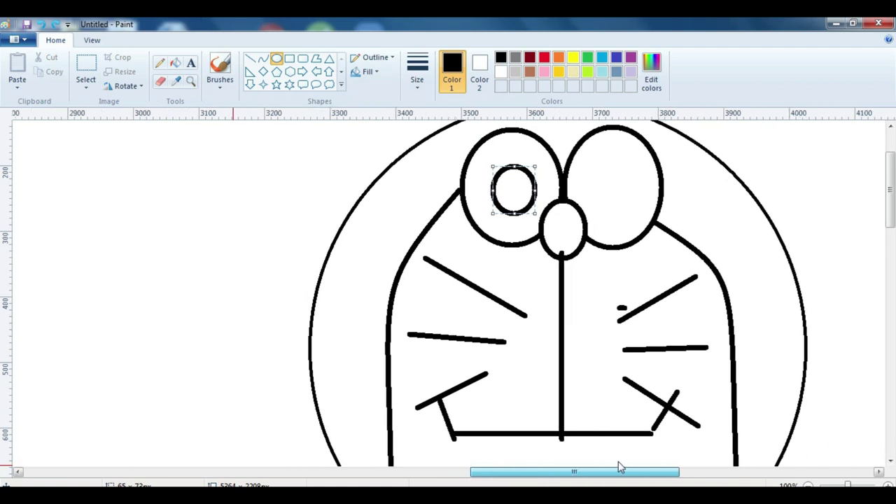
click(770, 226)
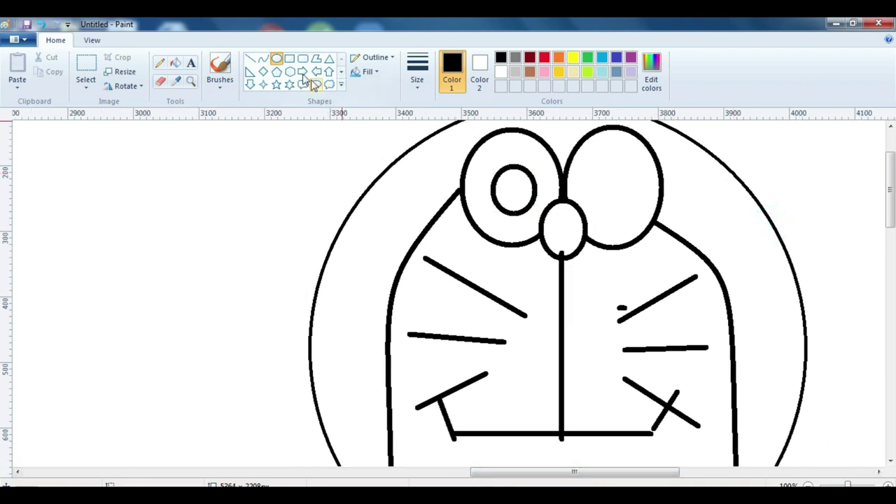
Draw a short upward-bulging curve inside the new figure's right eye as a winking eye
click(263, 58)
drag(584, 194, 621, 176)
click(791, 180)
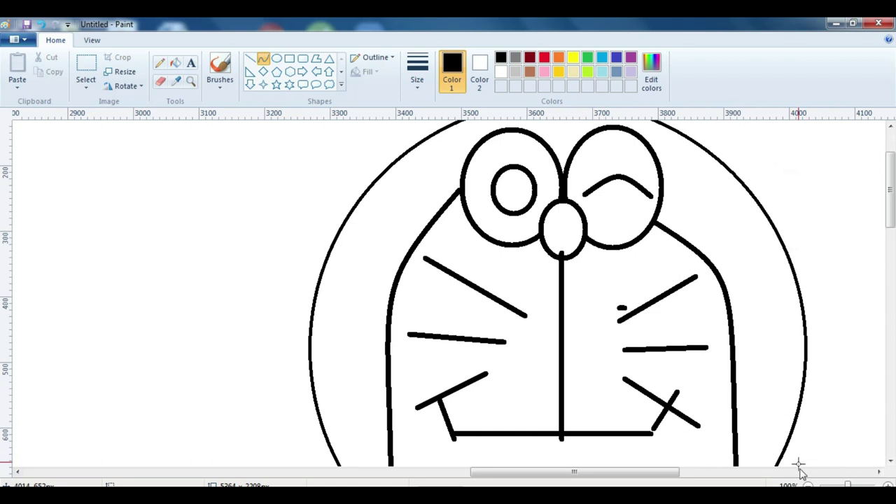
Try to fill the new figure's body with the blue sampled from the reference's body, and undo the fill
click(808, 485)
click(807, 485)
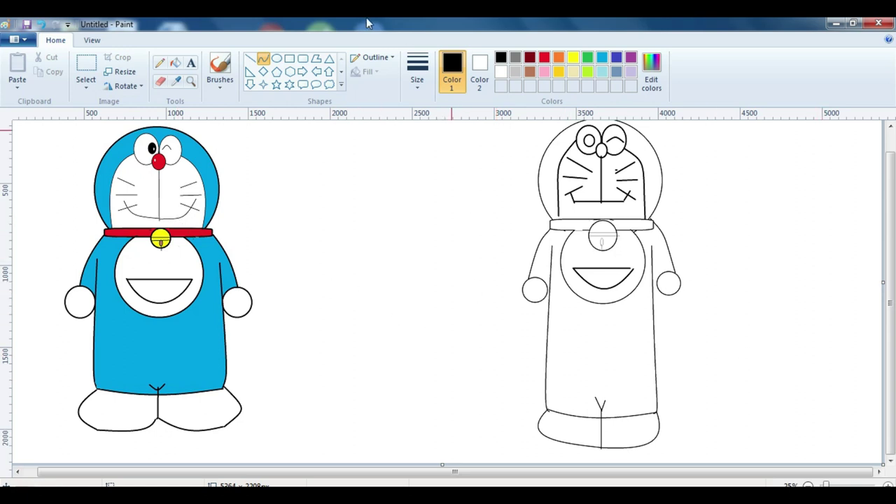
click(175, 65)
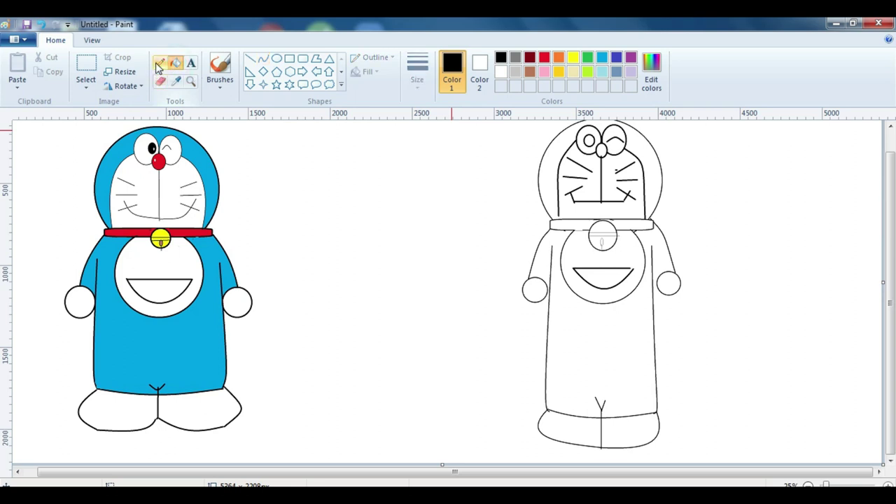
click(175, 81)
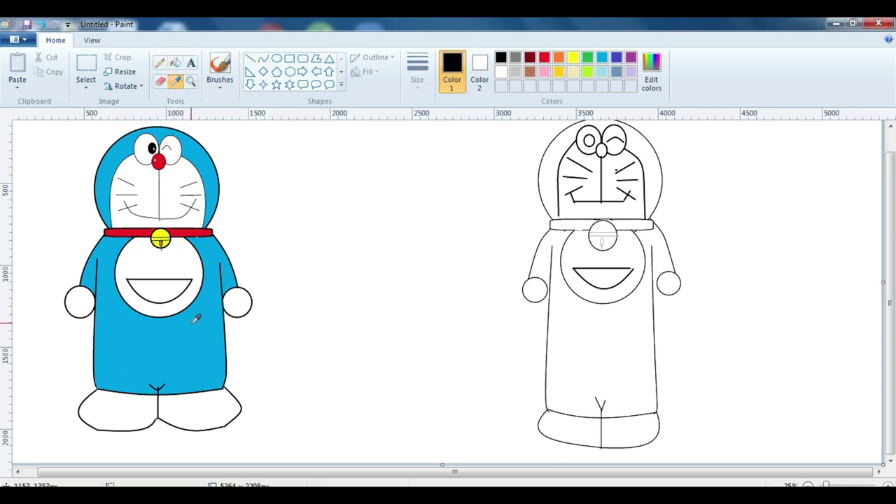
click(193, 322)
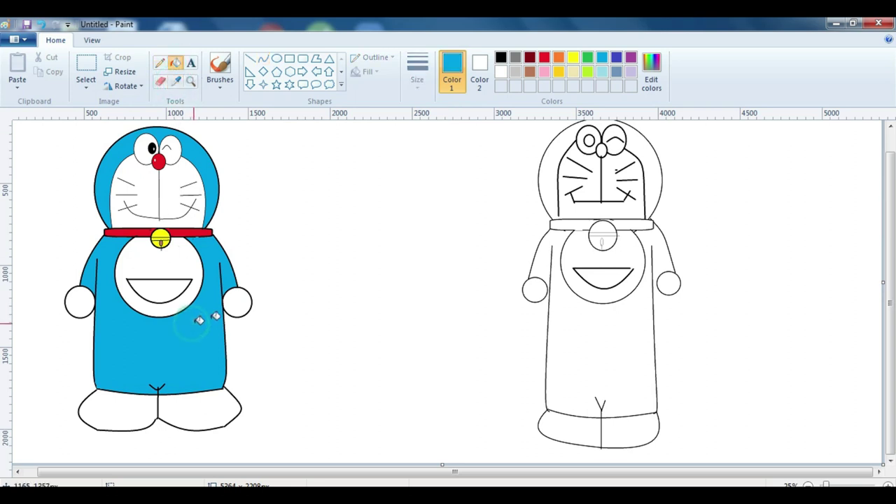
click(595, 321)
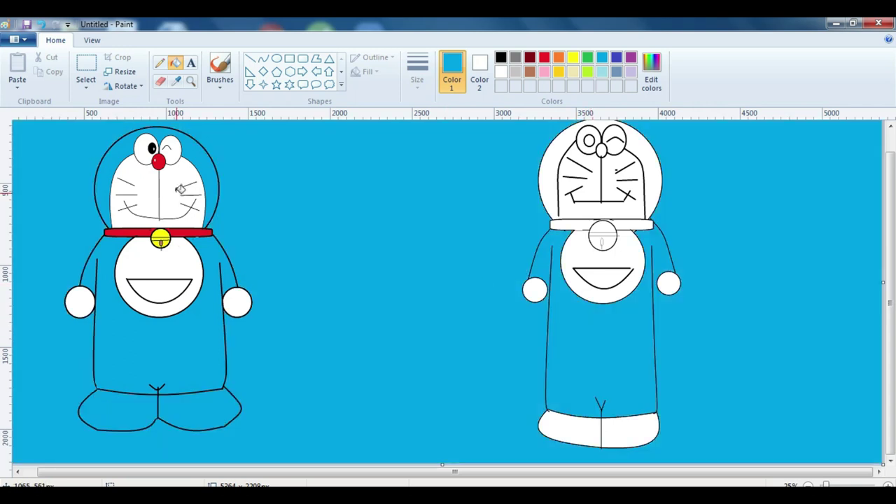
click(42, 23)
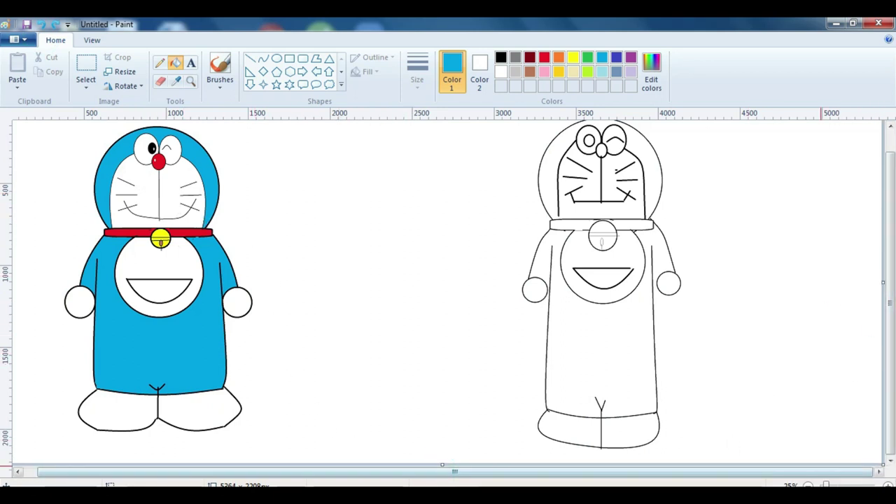
Set the drawing colour to black, try a pencil mark in the gap between the new figure's left hand and body, and undo it
scroll(650, 462, up, 1)
drag(389, 473, 698, 477)
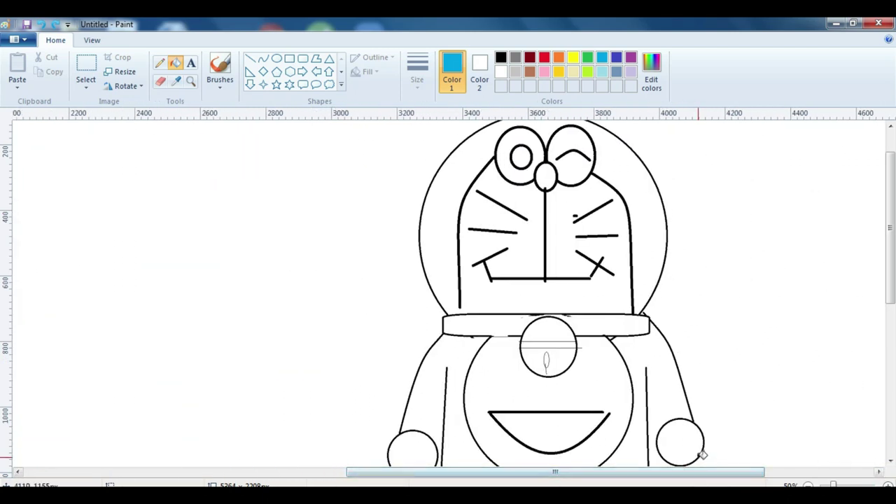
drag(892, 212, 834, 250)
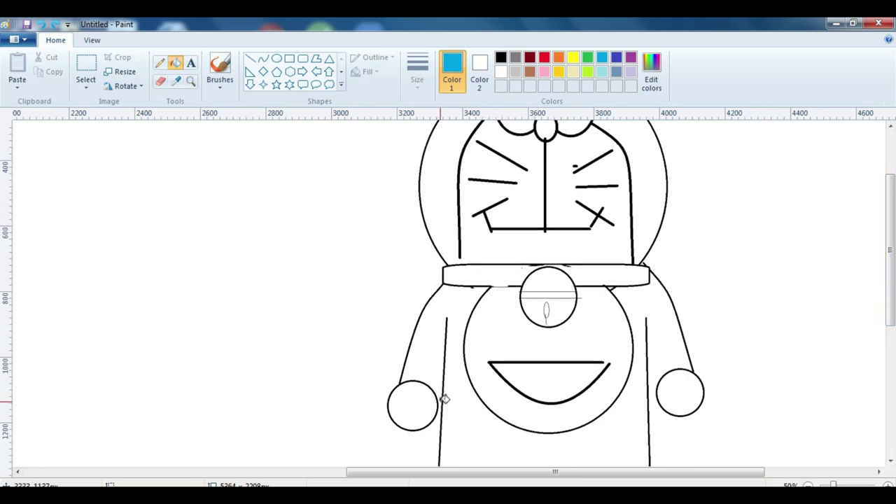
click(161, 64)
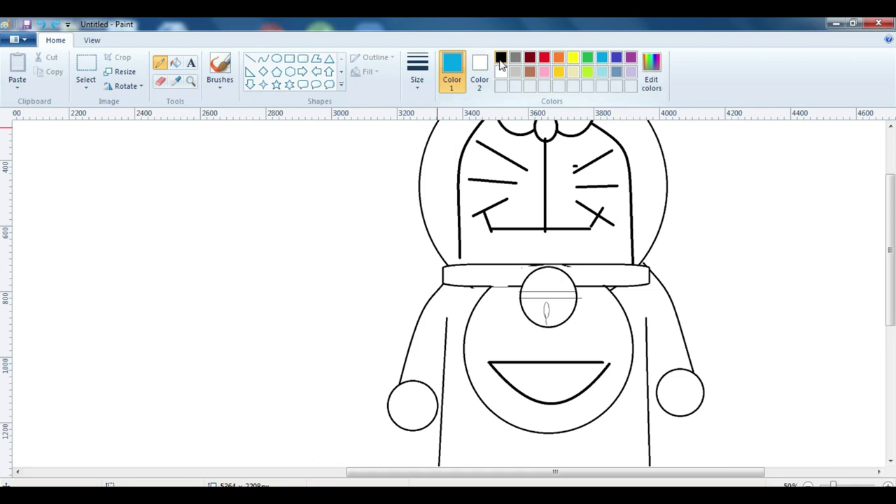
click(500, 57)
click(438, 399)
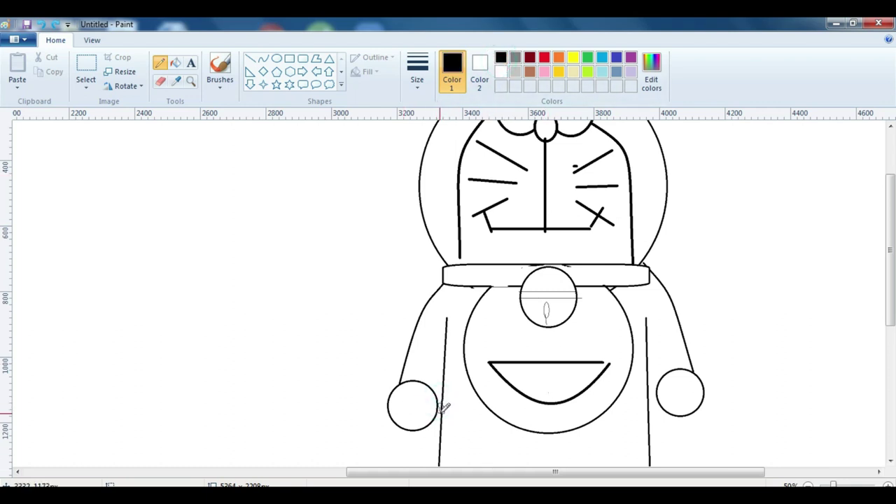
click(40, 23)
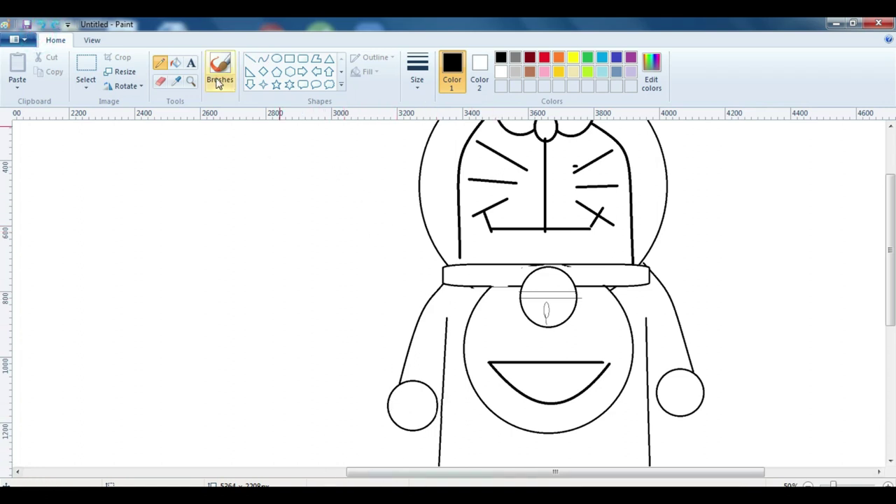
Close the gap between the new figure's left hand and the body outline with black natural pencil brush strokes
click(161, 83)
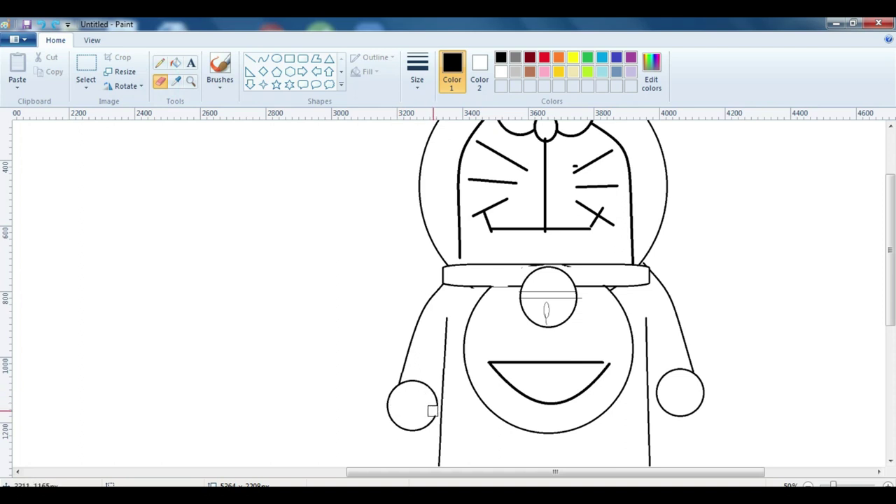
click(160, 63)
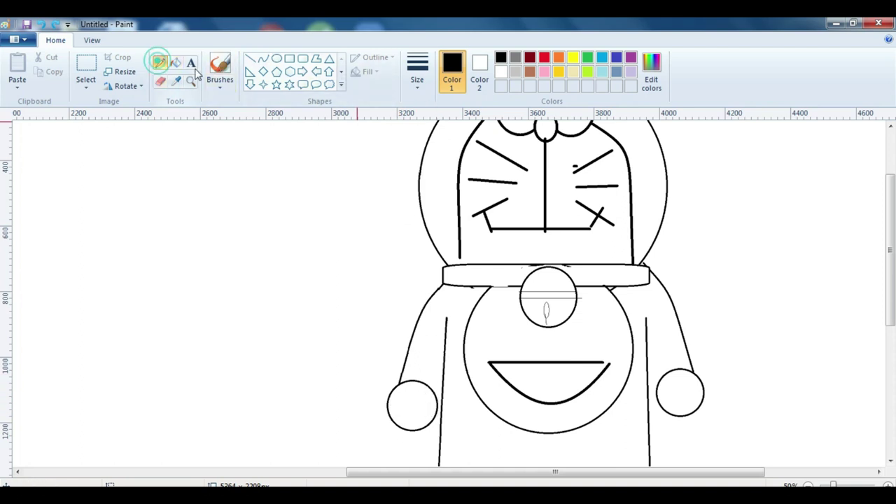
click(417, 78)
click(427, 187)
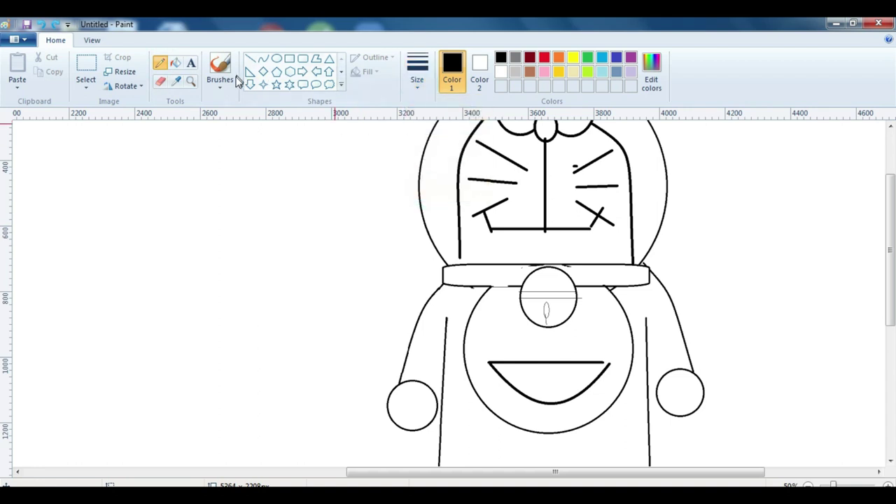
click(218, 70)
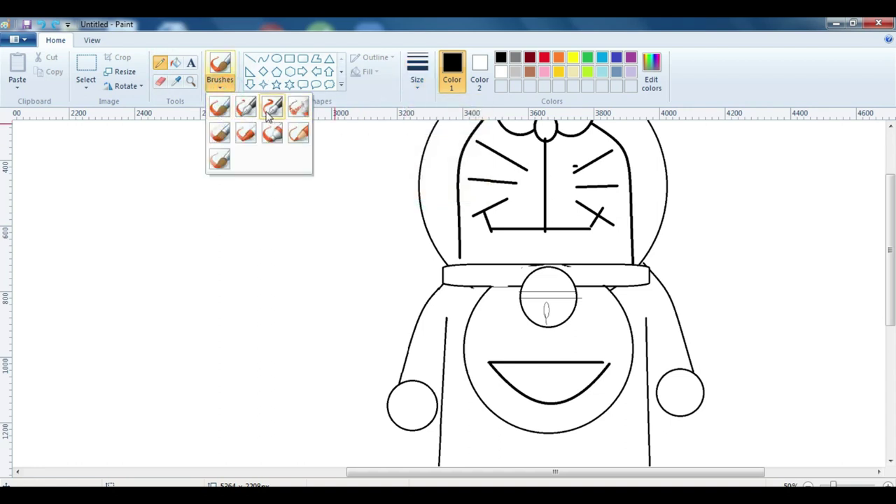
click(297, 133)
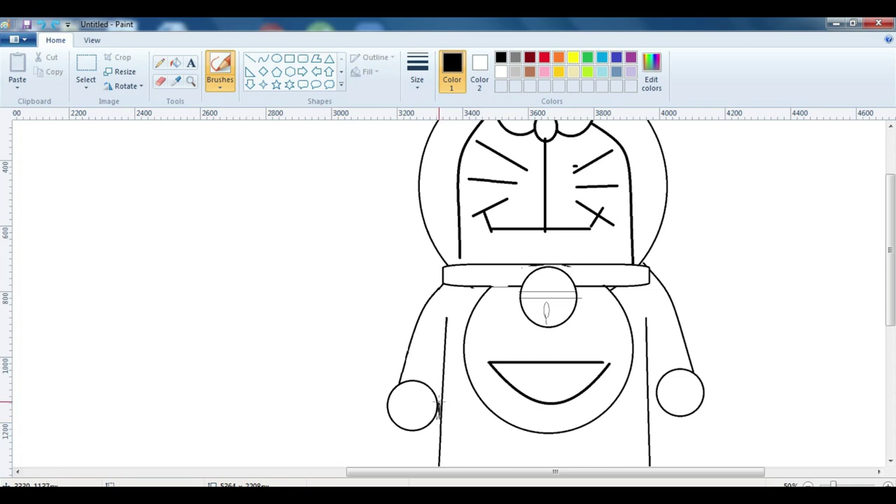
click(445, 400)
Set the brush to the thickest size and close the gap between the right hand and the body outline
click(409, 80)
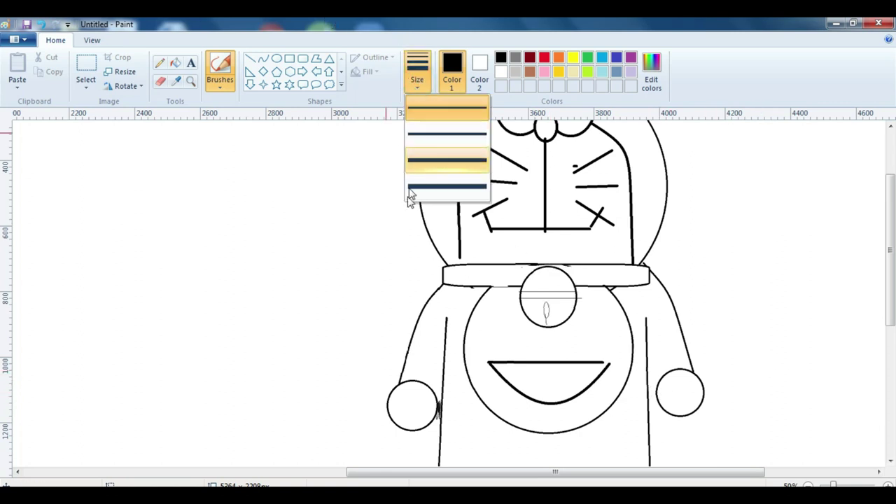
click(409, 183)
drag(648, 396, 648, 389)
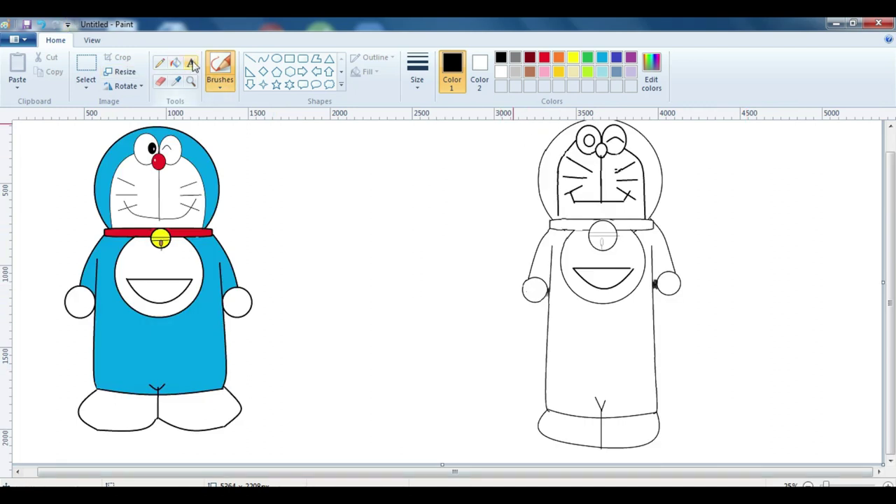
Add the text note "I do that because i am not proffessional" to the canvas and move it down between the two figures
click(191, 63)
click(269, 198)
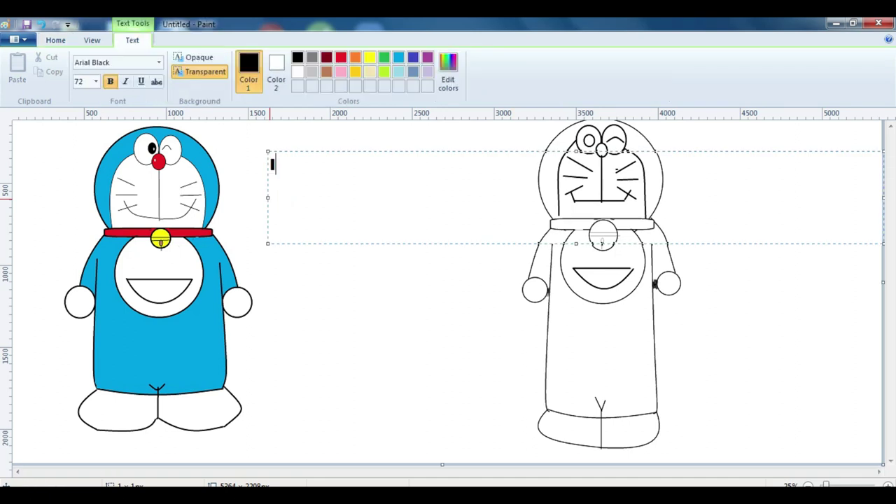
text(I do that because i)
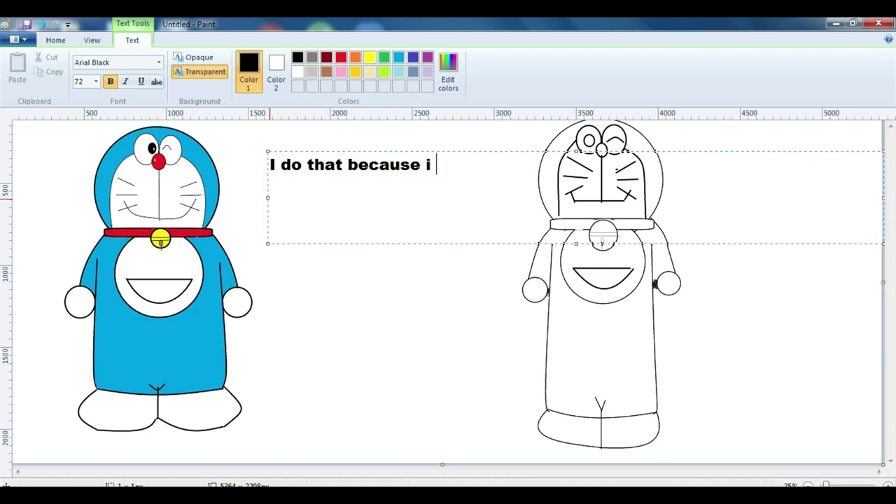
text( akm)
key(BackSpace)
key(BackSpace)
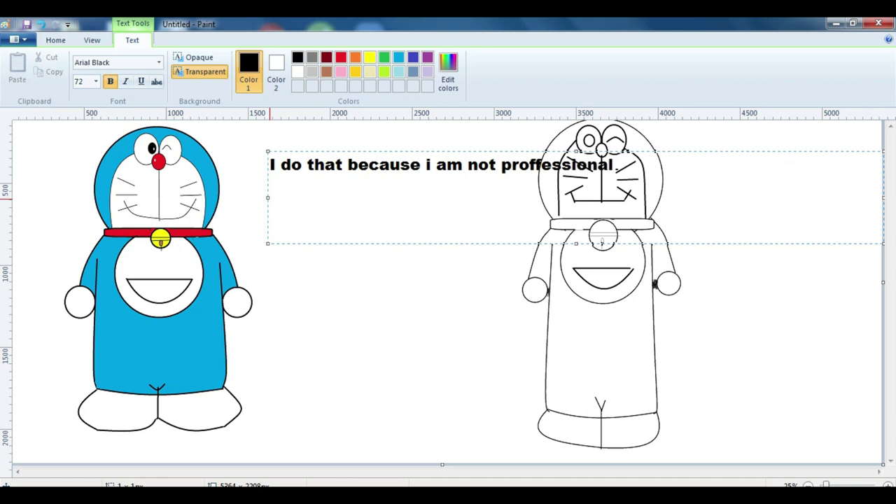
drag(430, 245, 357, 426)
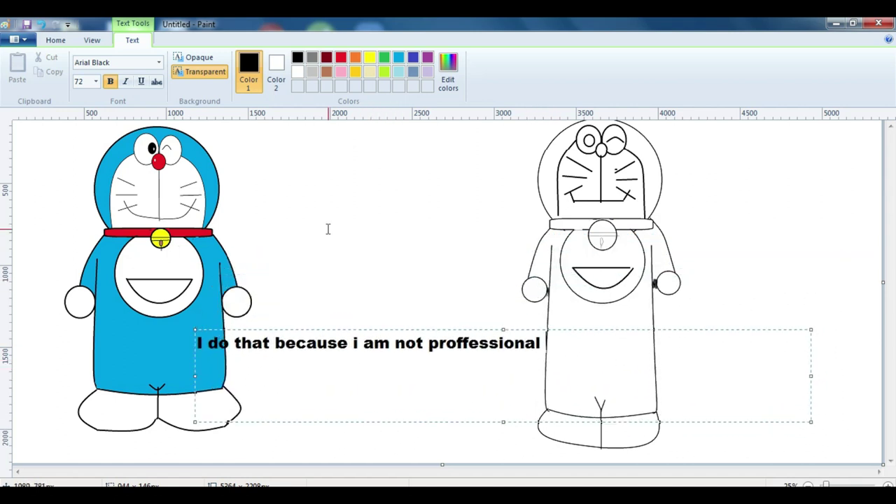
Delete the whole text note and close its text box
key(BackSpace)
key(BackSpace)
key(BackSpace)
key(BackSpace)
key(BackSpace)
key(BackSpace)
key(BackSpace)
key(BackSpace)
key(BackSpace)
key(BackSpace)
key(BackSpace)
key(BackSpace)
key(BackSpace)
key(BackSpace)
key(BackSpace)
key(BackSpace)
key(BackSpace)
key(BackSpace)
key(BackSpace)
key(BackSpace)
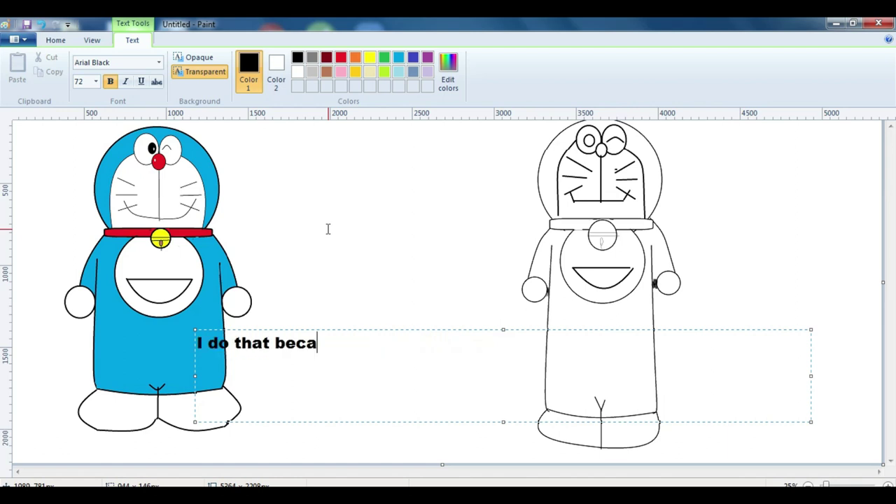
click(327, 229)
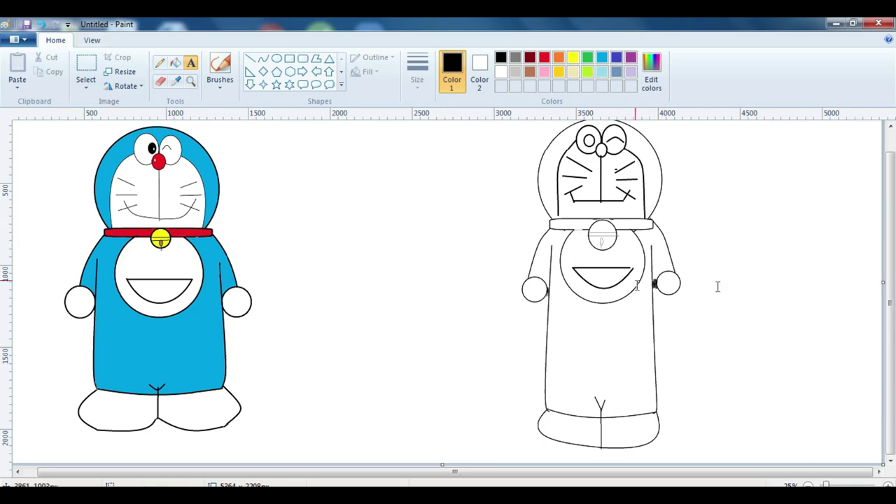
Fill the new figure's body and arms with the blue sampled from the reference figure's body
click(175, 63)
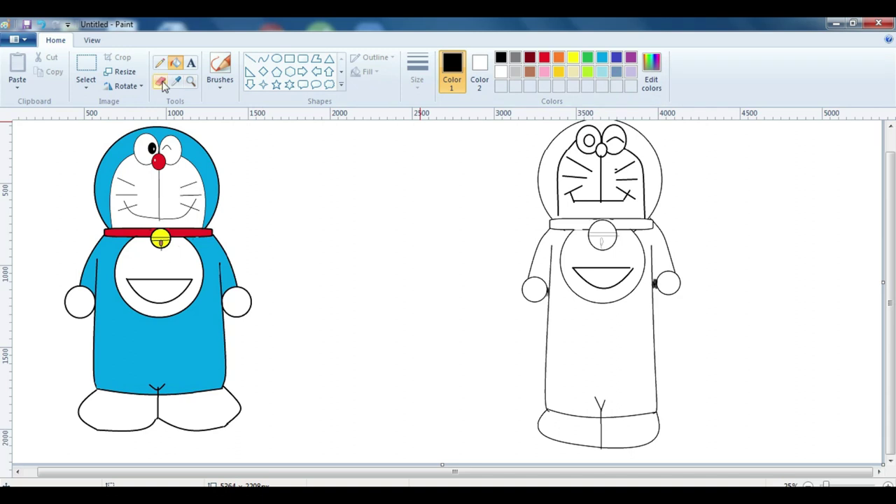
click(176, 81)
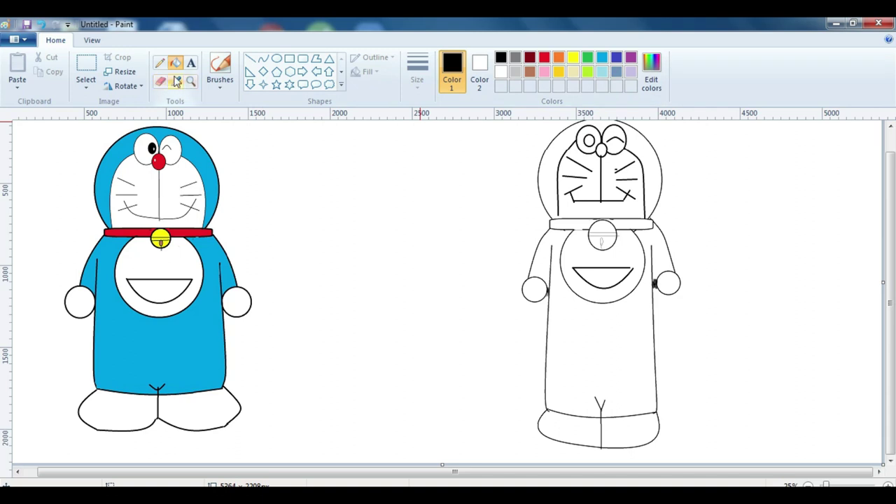
click(217, 354)
click(555, 255)
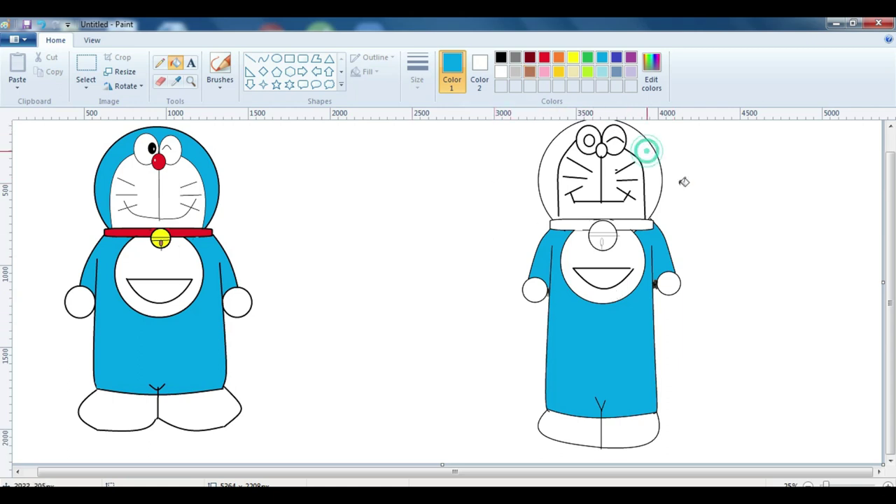
Try to fill the new figure's head with the same blue, and undo the fill
click(650, 151)
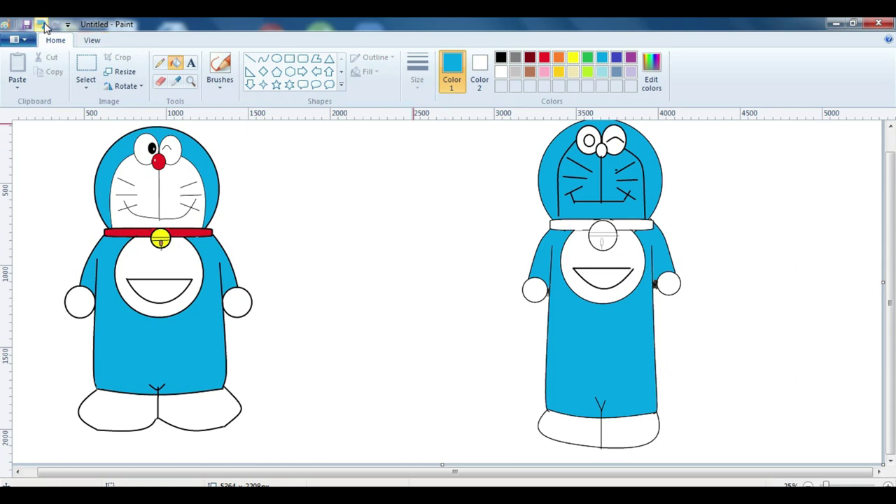
click(42, 25)
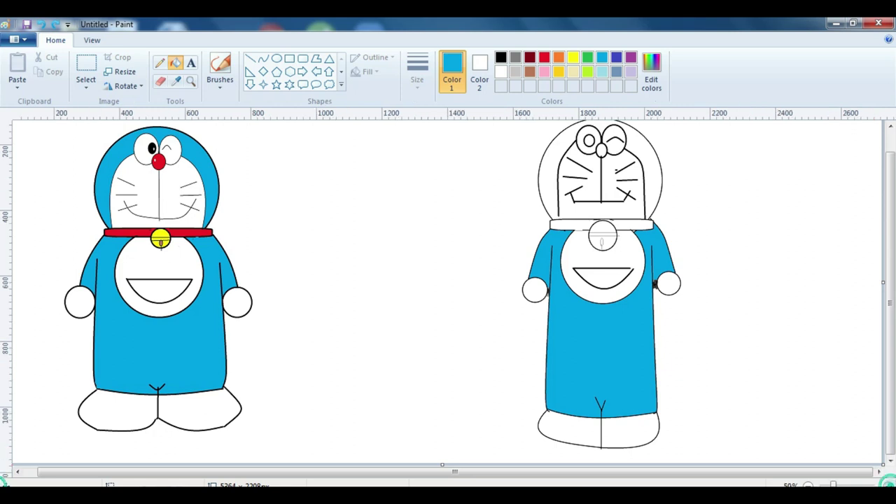
Close the gap between the lower left end of the new figure's face outline and the collar with a black brush stroke
click(888, 486)
drag(364, 481, 624, 481)
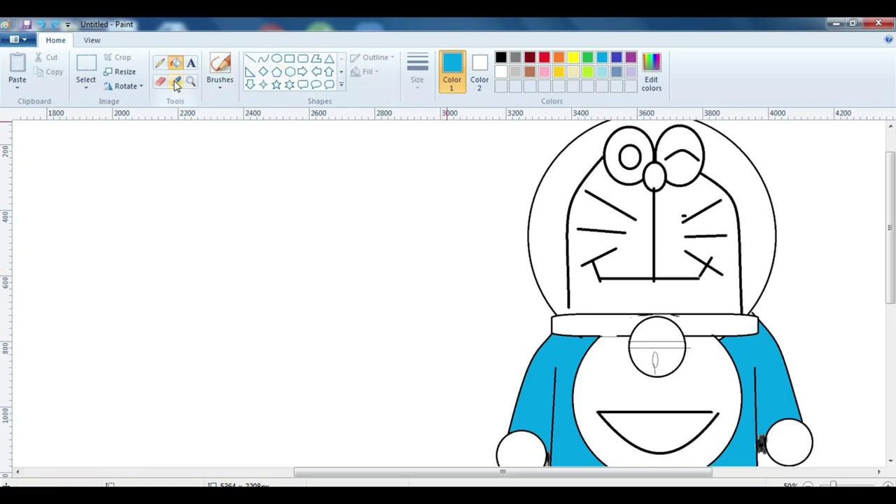
click(218, 70)
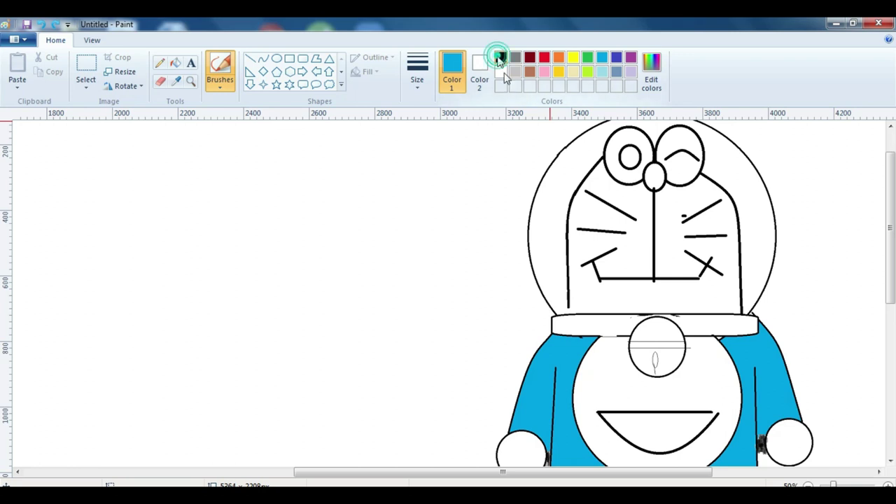
click(502, 58)
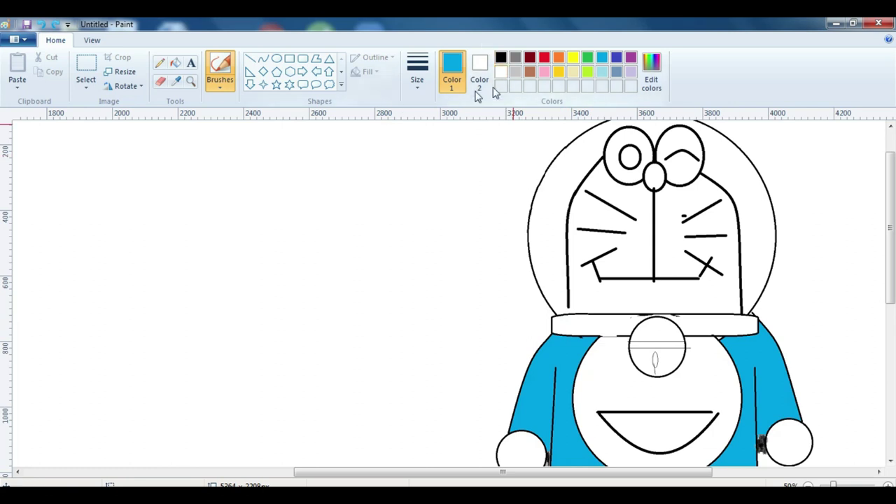
click(501, 59)
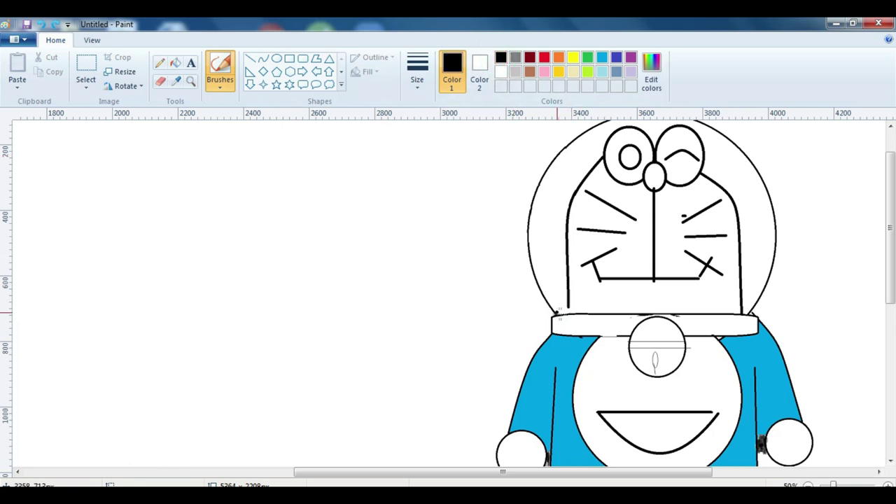
mouse_move(568, 305)
mouse_down()
mouse_move(568, 316)
mouse_move(569, 307)
mouse_up()
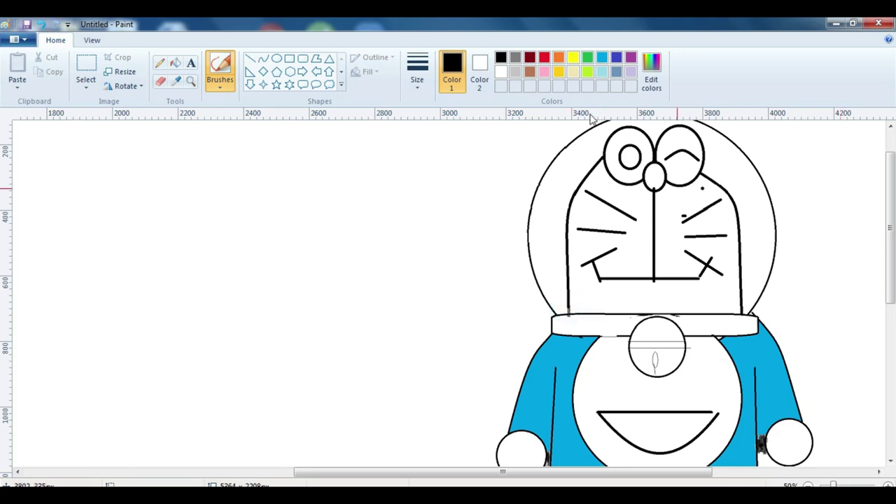
Fill the new figure's head around the face with the blue sampled from its arm
click(176, 63)
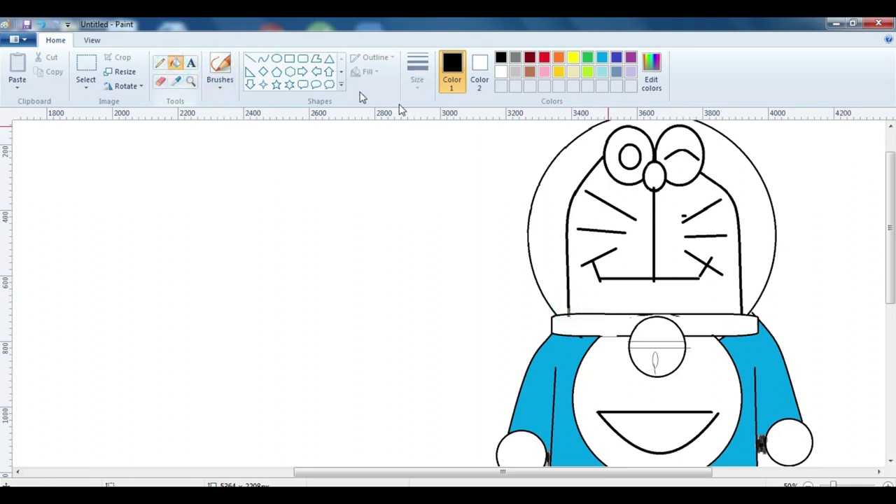
click(176, 82)
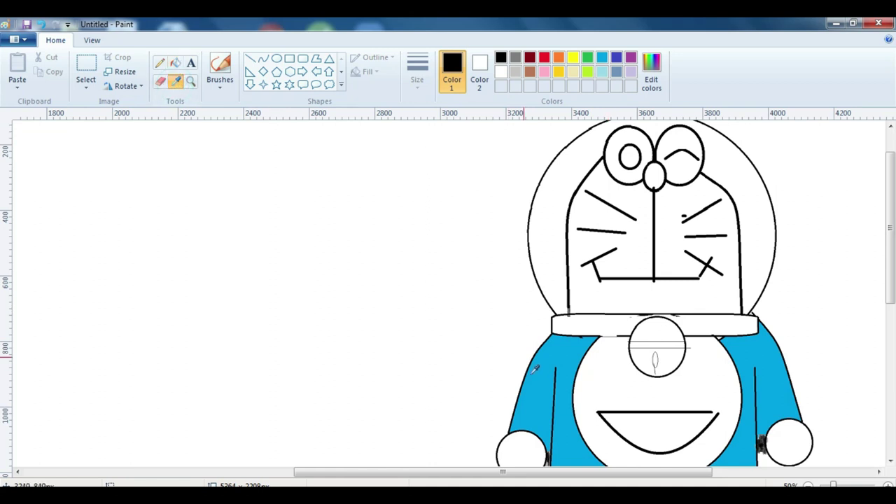
click(528, 371)
click(564, 280)
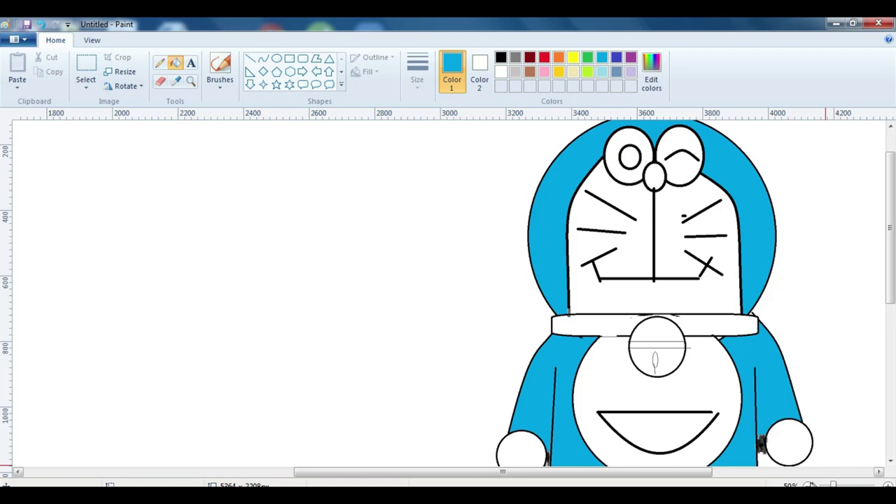
Try to draw a small white ellipse inside the unfilled pupil of the new figure's left eye
scroll(733, 383, down, 1)
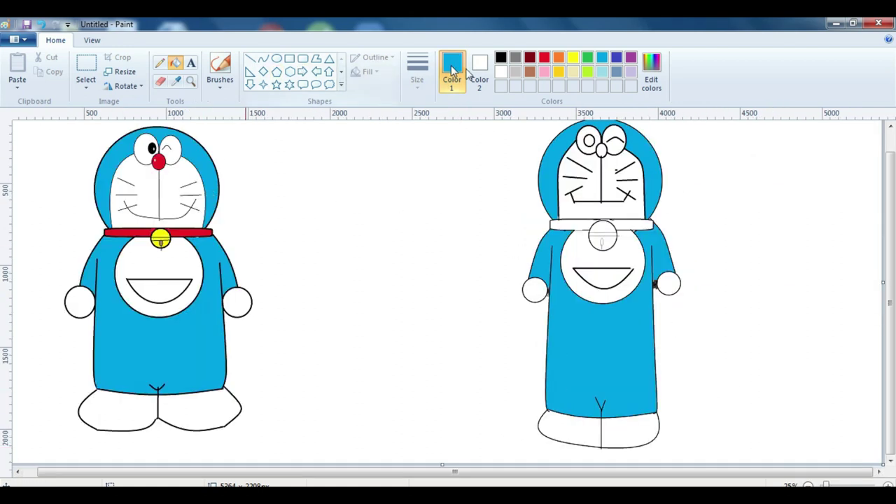
click(501, 61)
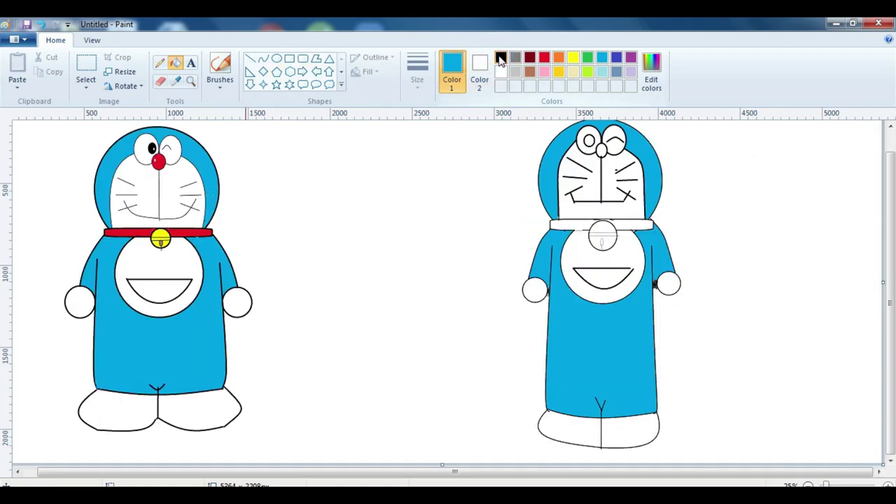
click(500, 71)
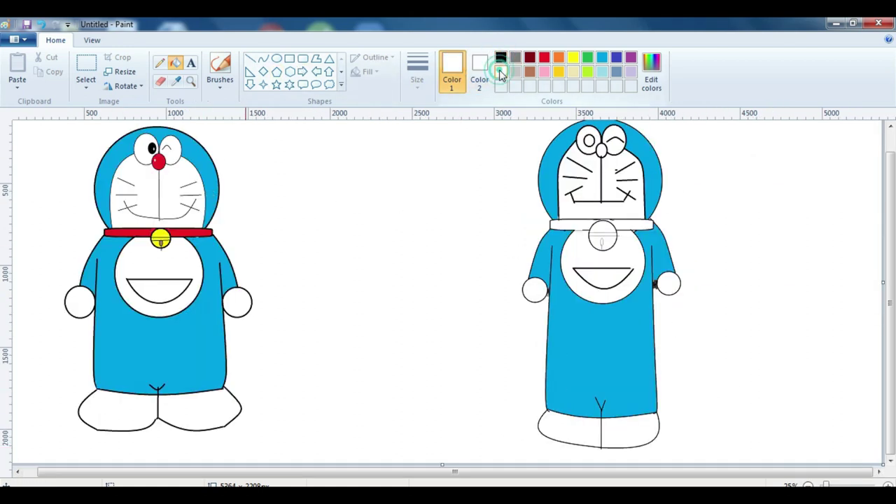
click(277, 58)
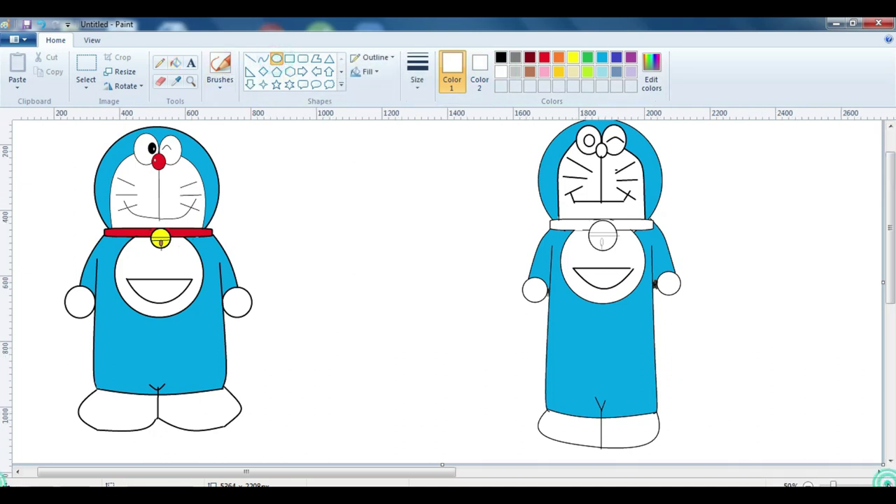
click(888, 486)
drag(403, 472, 684, 472)
mouse_move(570, 155)
mouse_down()
mouse_move(587, 173)
mouse_move(573, 158)
mouse_move(580, 181)
mouse_move(578, 164)
mouse_up()
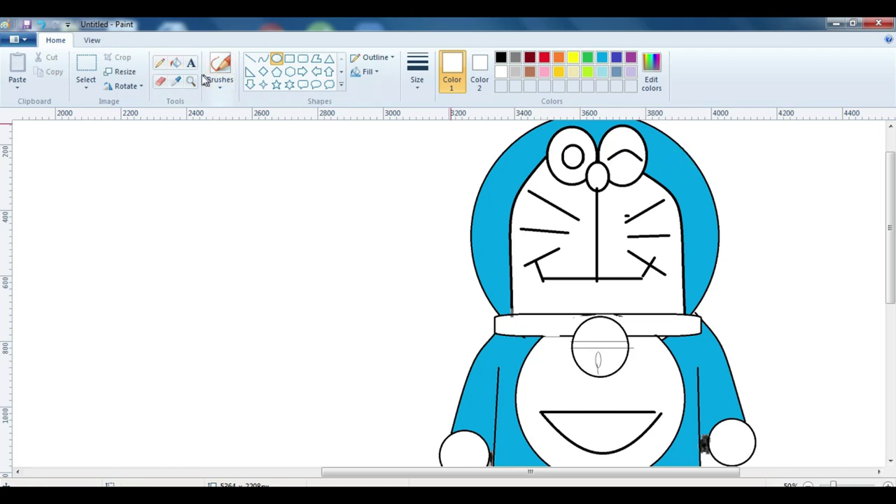
Fill the pupil of the new figure's left eye with black
click(175, 63)
click(500, 57)
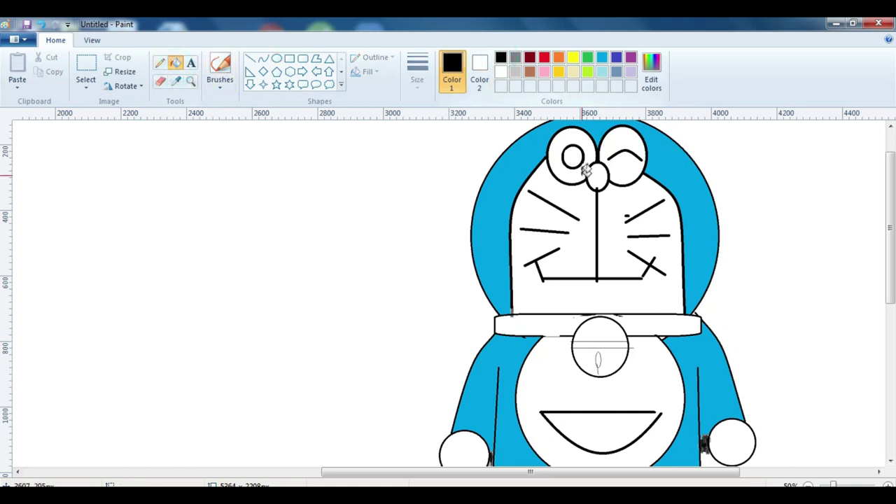
click(572, 154)
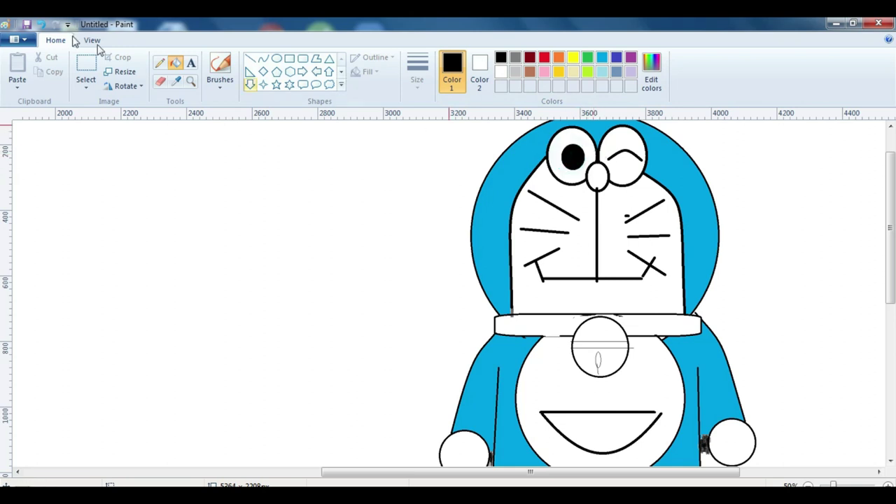
click(40, 26)
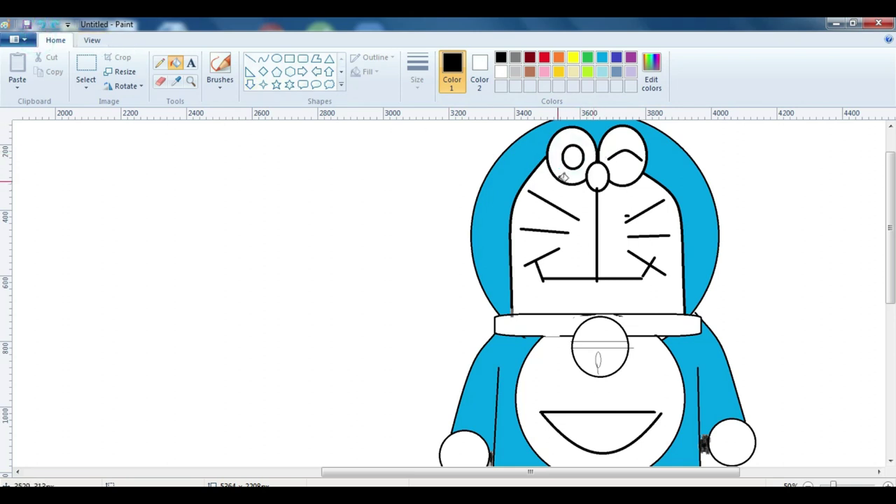
click(576, 161)
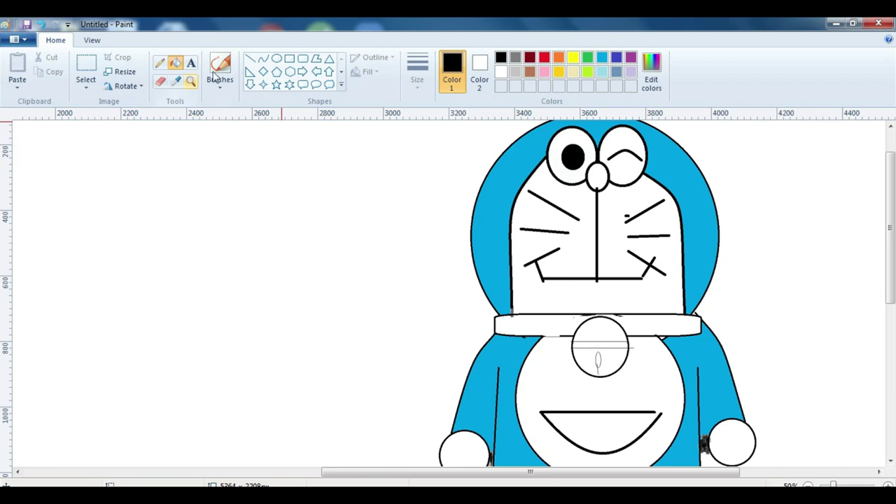
Draw a small white ellipse as a highlight inside the black pupil of the new figure's left eye
click(276, 59)
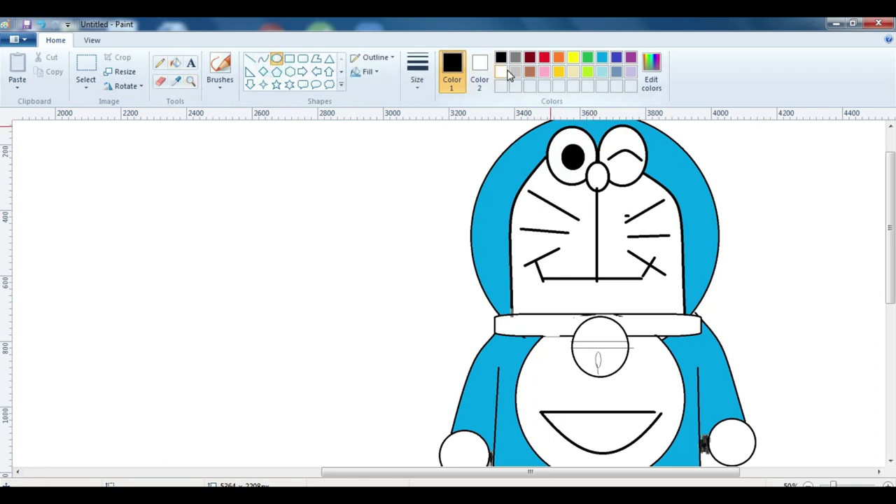
click(501, 71)
click(574, 159)
click(785, 158)
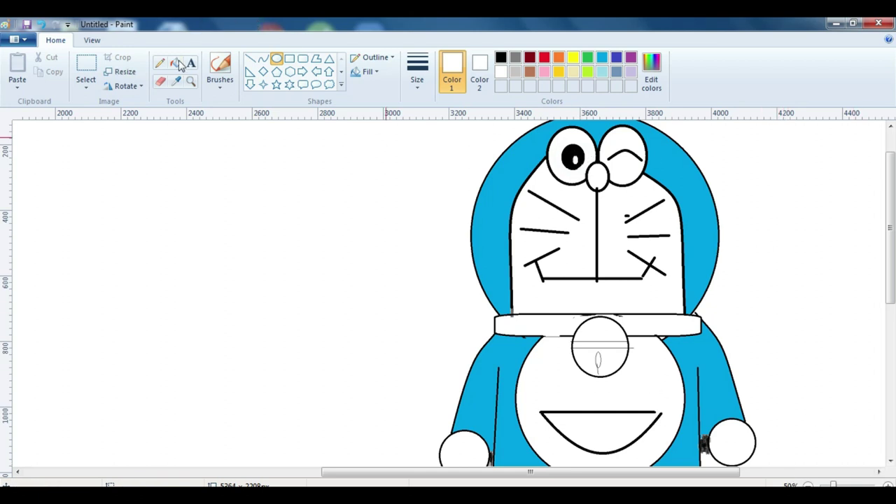
Add a tiny black pencil mark inside the white highlight of the left eye's pupil
click(159, 63)
drag(572, 161, 581, 155)
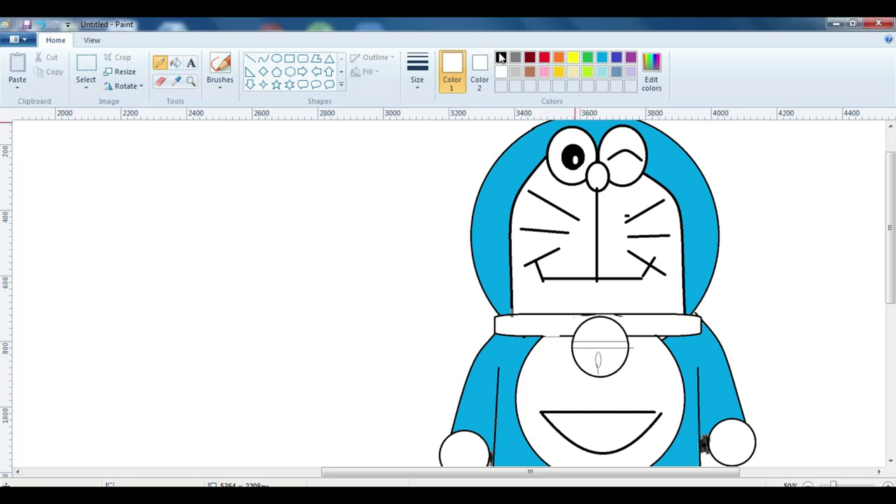
click(501, 57)
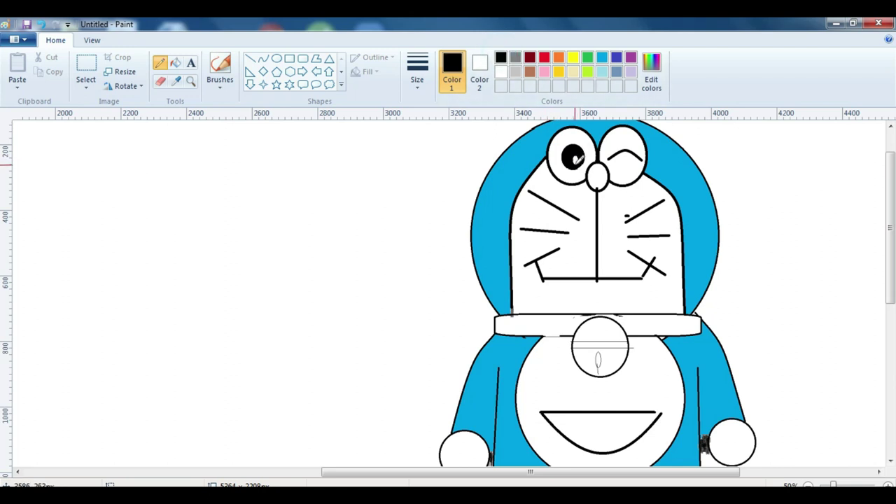
click(575, 159)
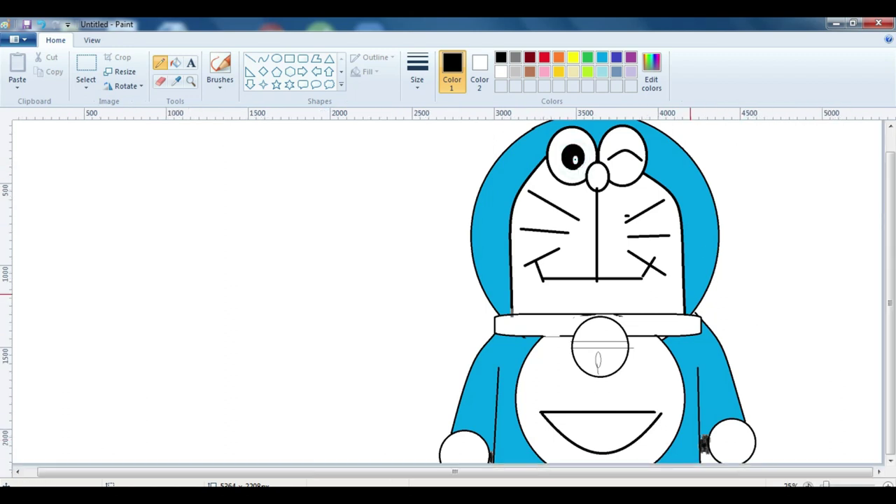
Fill the new figure's nose and collar with red
scroll(347, 181, down, 1)
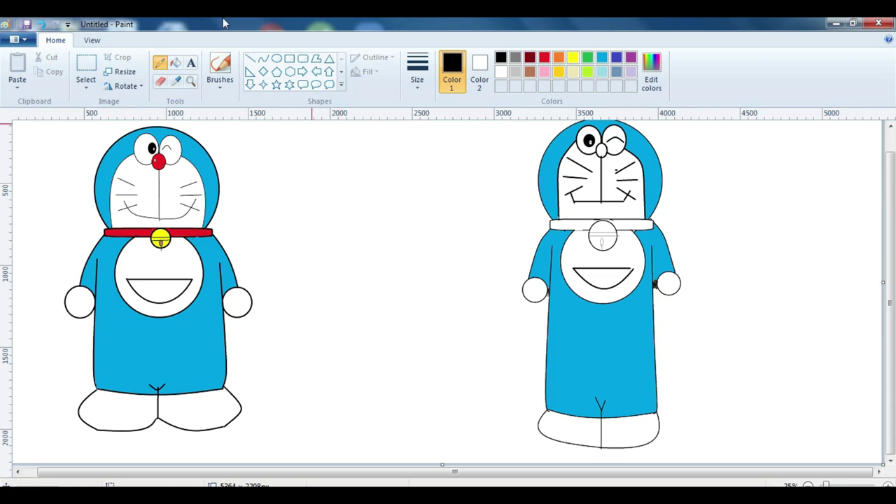
click(545, 59)
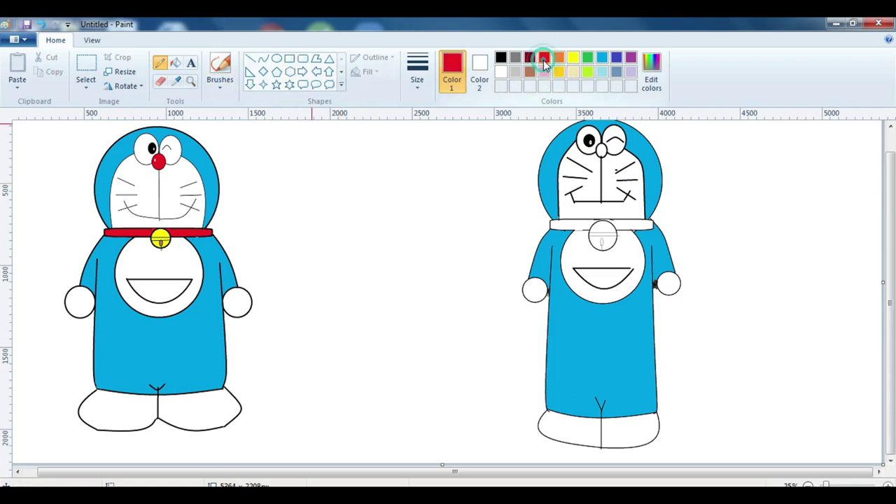
click(175, 62)
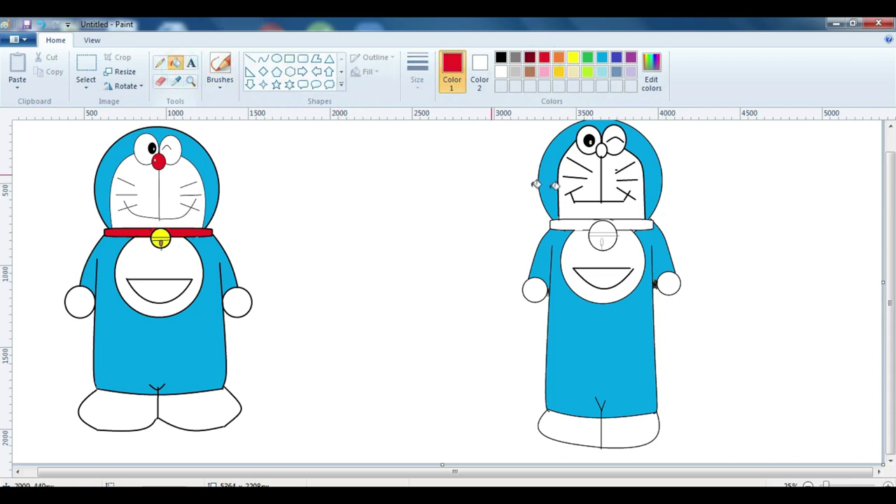
click(602, 147)
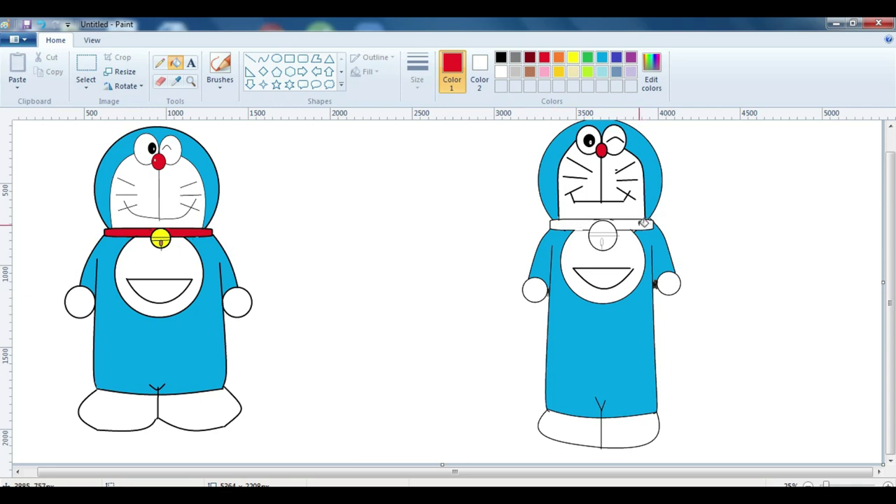
click(630, 224)
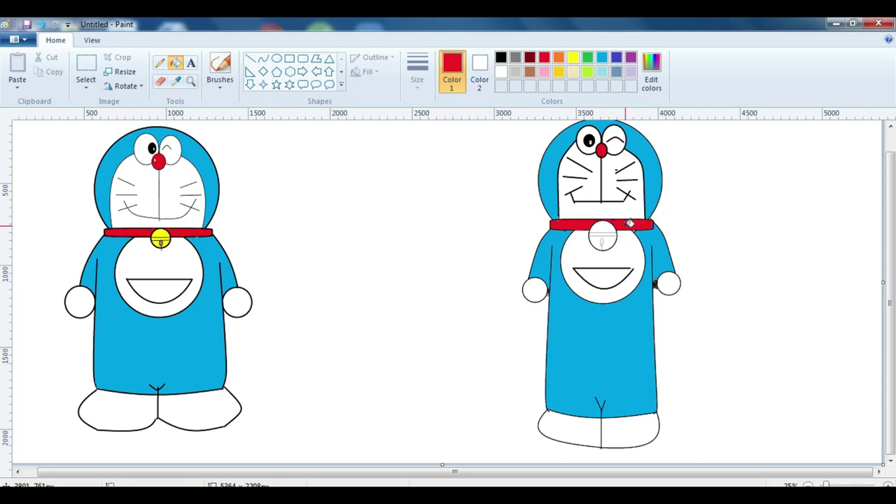
Fill every section of the new figure's bell with yellow, including the narrow band between its two horizontal lines
click(572, 57)
click(607, 227)
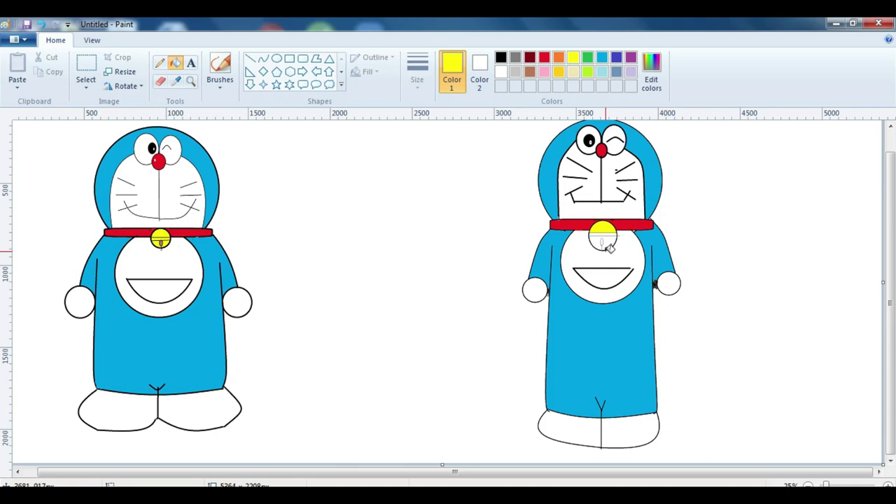
click(608, 242)
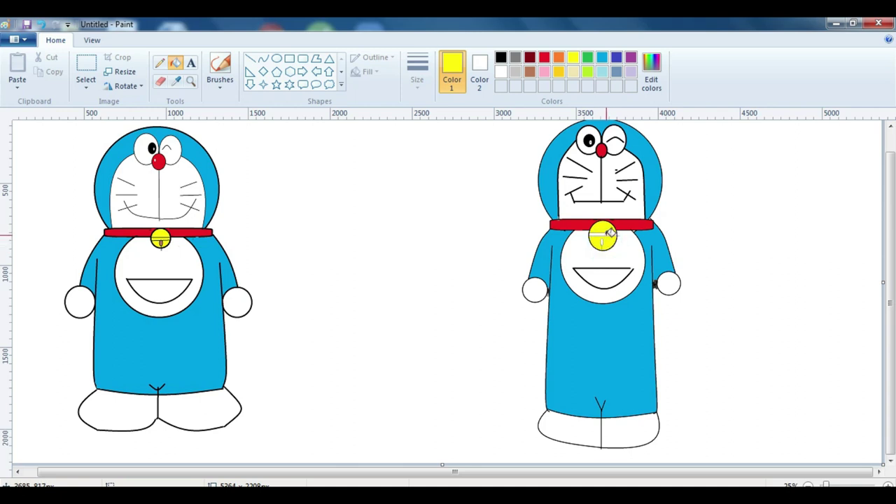
click(887, 485)
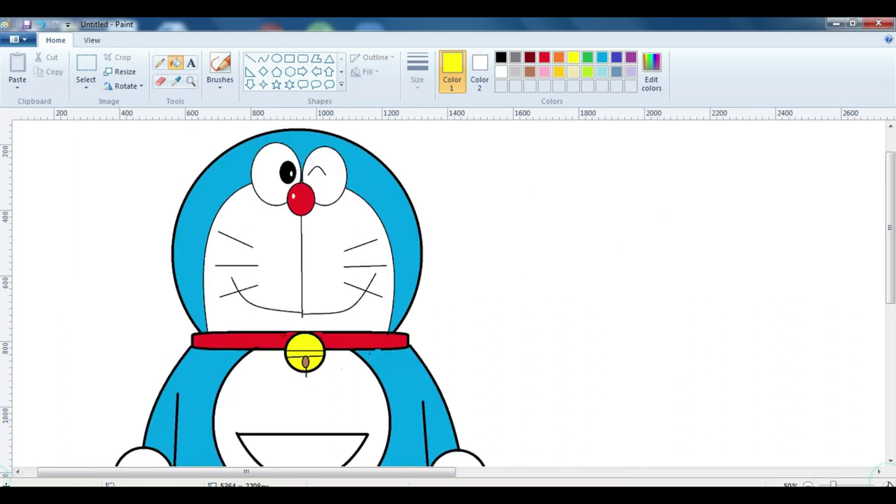
click(886, 485)
drag(240, 472, 732, 479)
drag(889, 203, 892, 259)
click(360, 346)
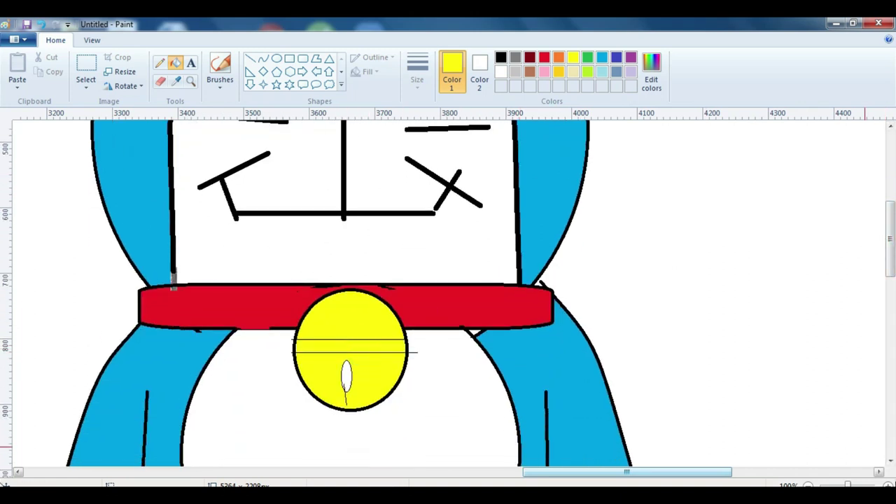
Fill the small oval inside the new figure's bell with brown
click(808, 485)
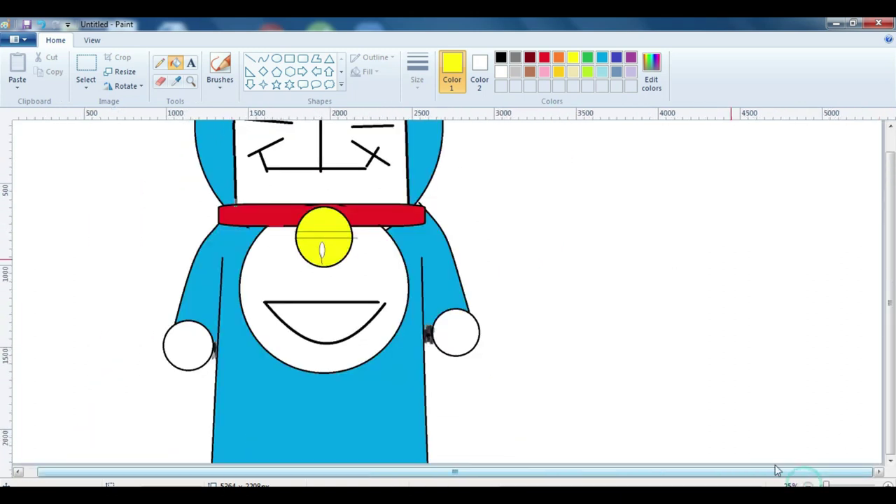
click(807, 484)
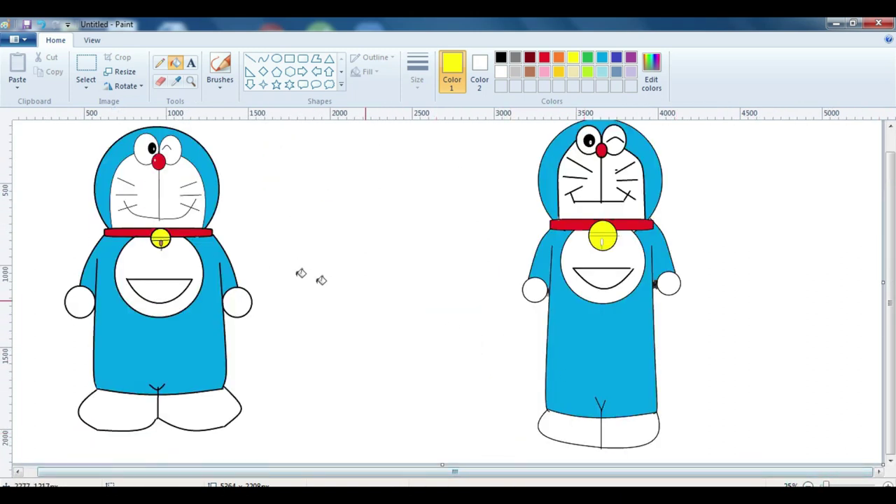
click(530, 71)
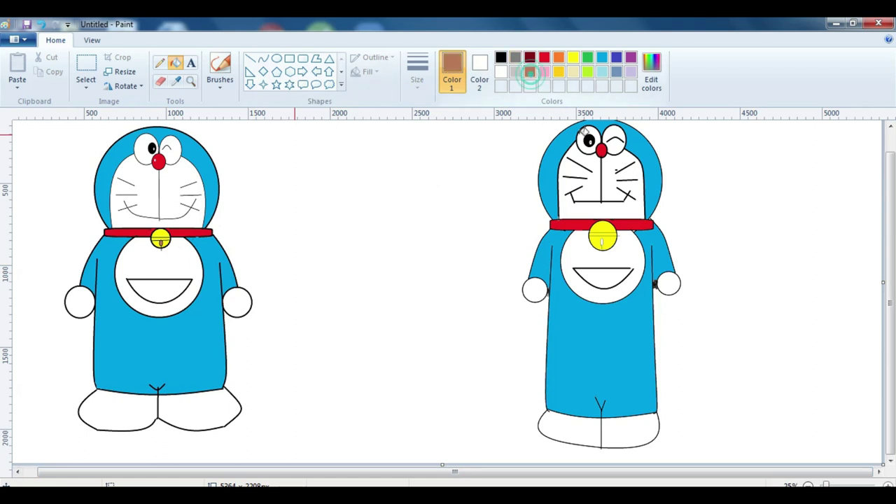
click(604, 242)
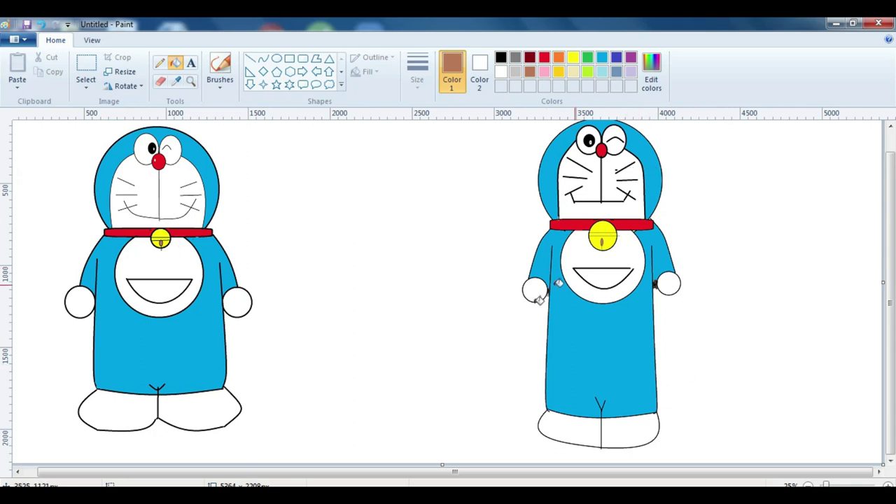
Try out the brown text "DOne !!!" between the two figures and delete it again
click(190, 62)
click(302, 210)
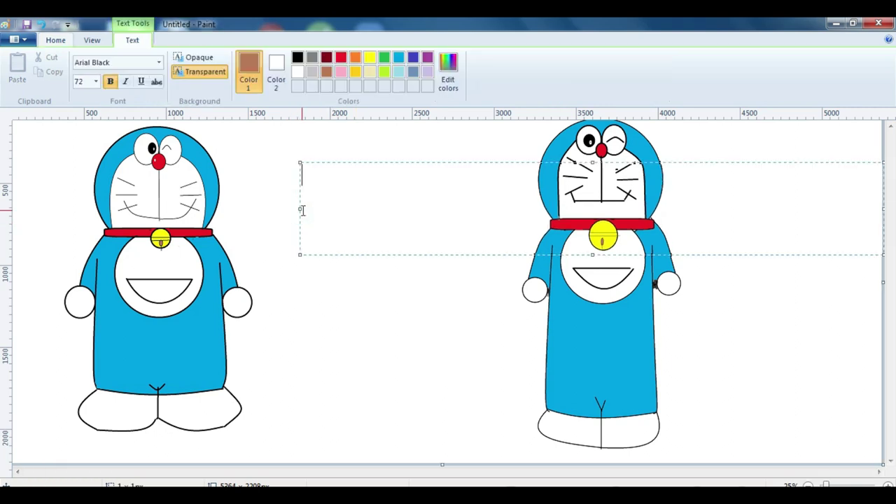
text(DOne !!!)
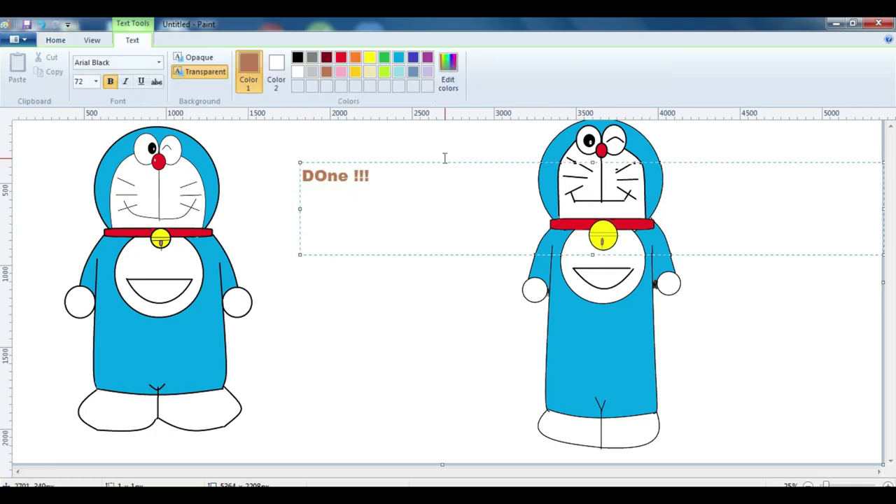
triple_click(399, 184)
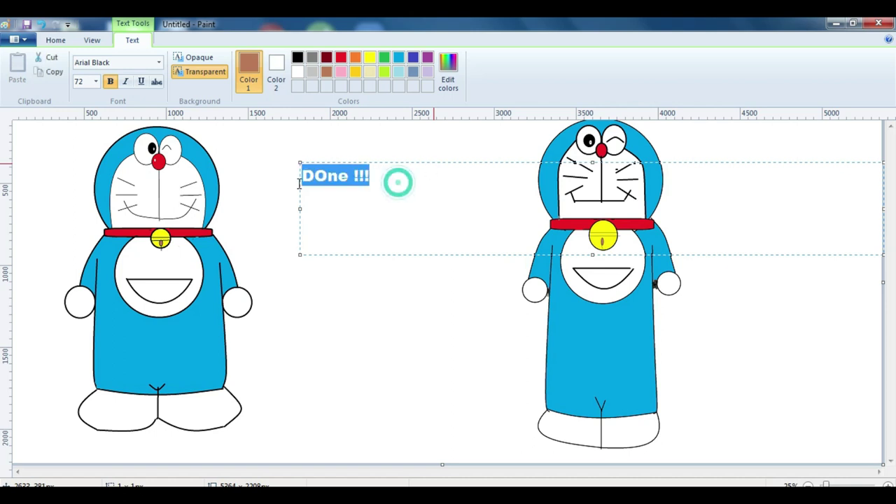
key(Delete)
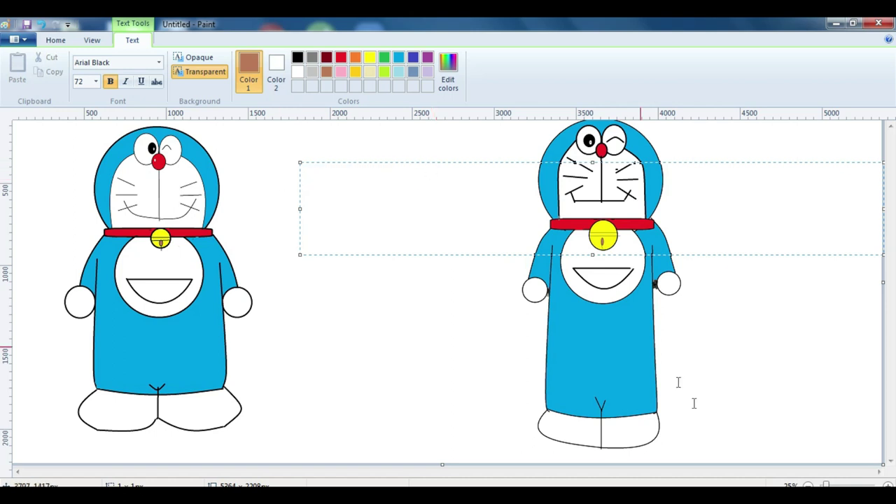
click(402, 375)
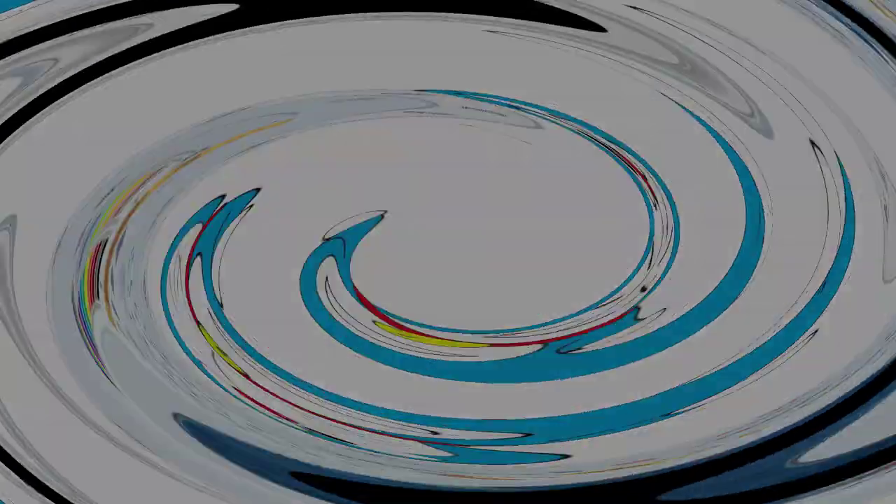